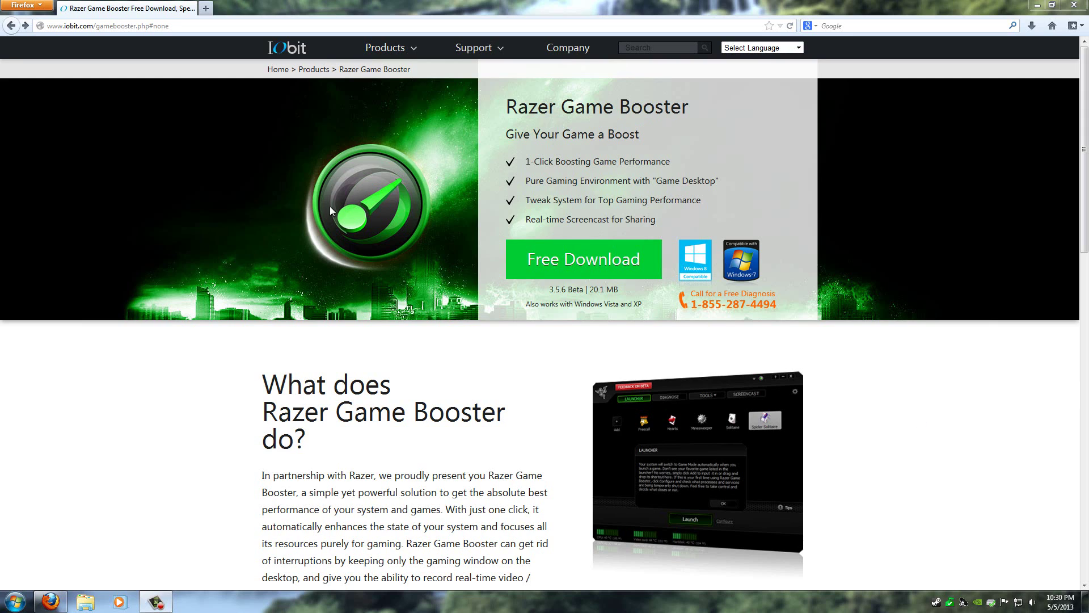
Step: Download and save the Razer Game Booster downloader via Freenew, then close the Freenew tab
left_click(563, 260)
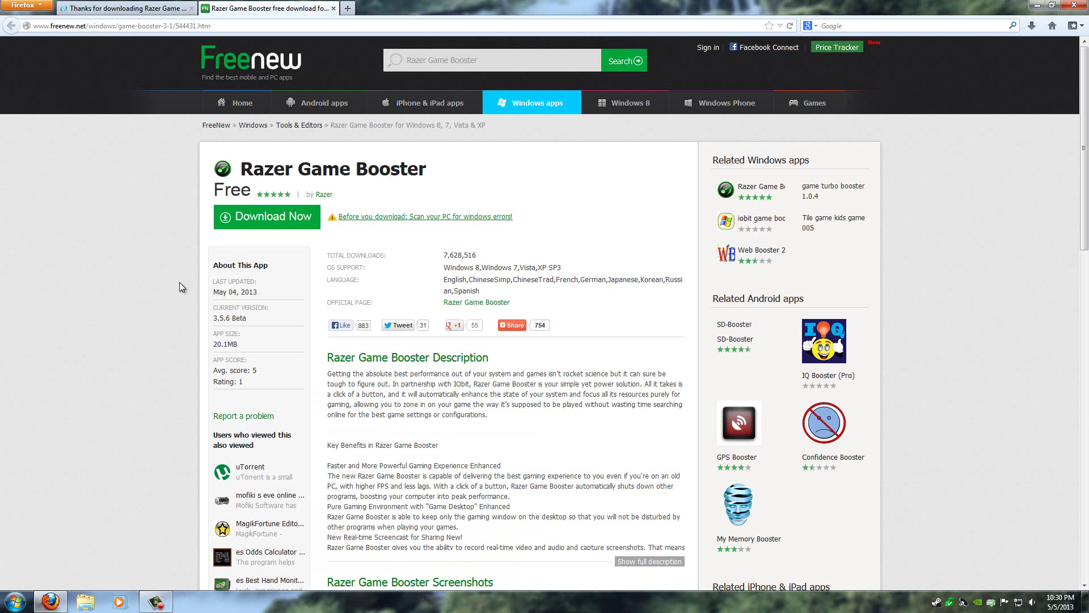
left_click(264, 222)
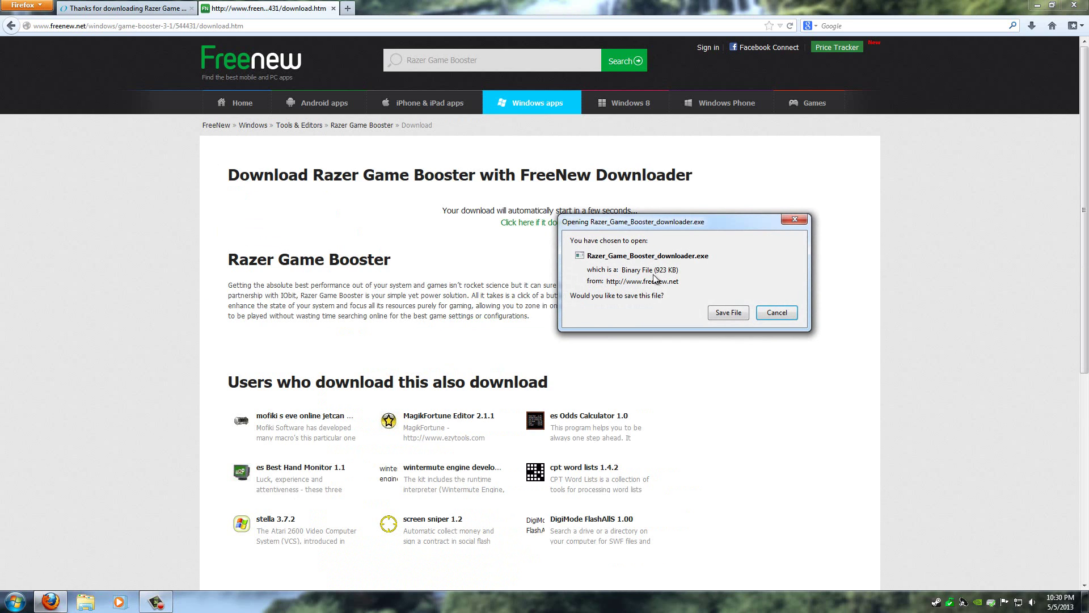
left_click(776, 312)
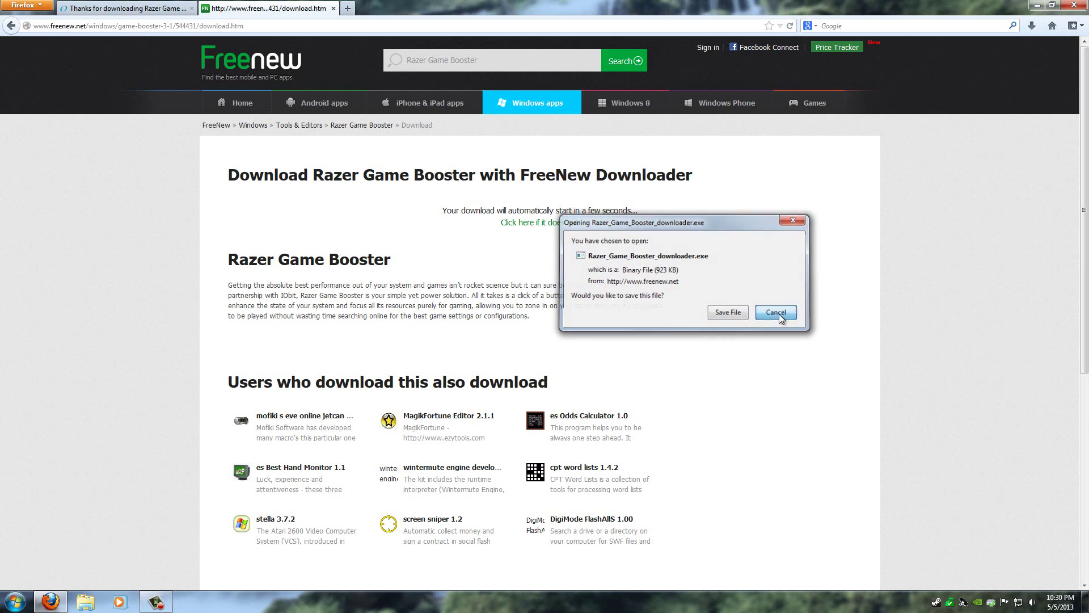
left_click(333, 9)
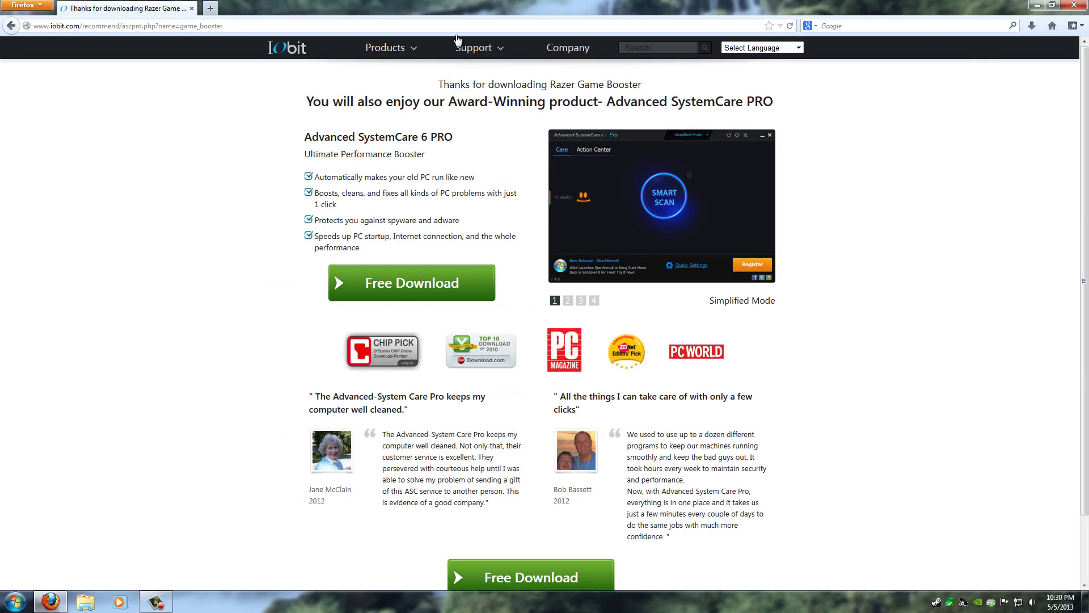
Step: Run the downloaded Razer Game Booster downloader from the desktop
left_click(1034, 5)
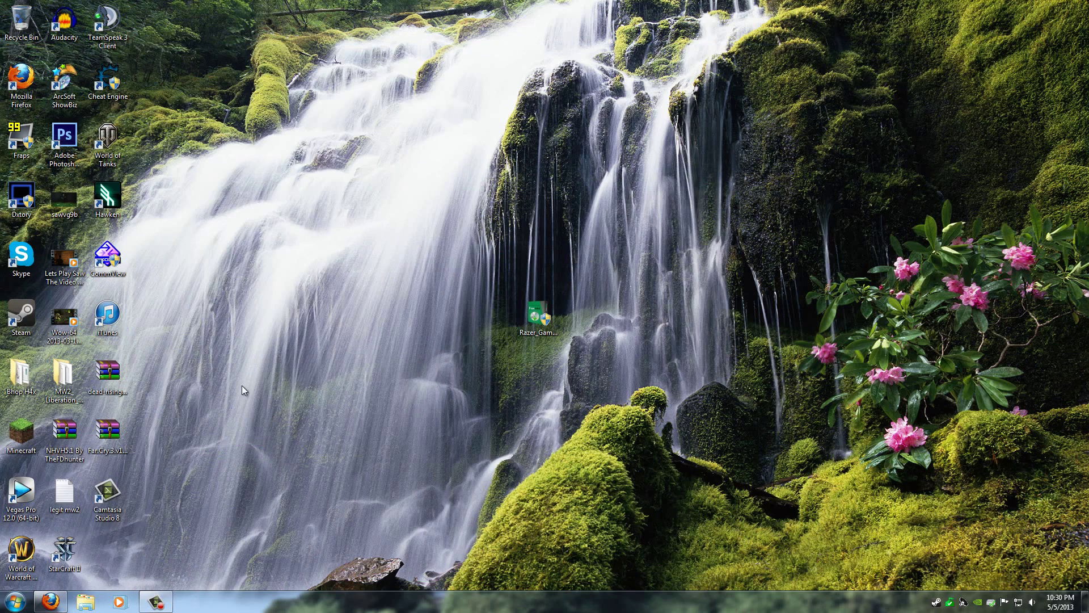
left_click(539, 313)
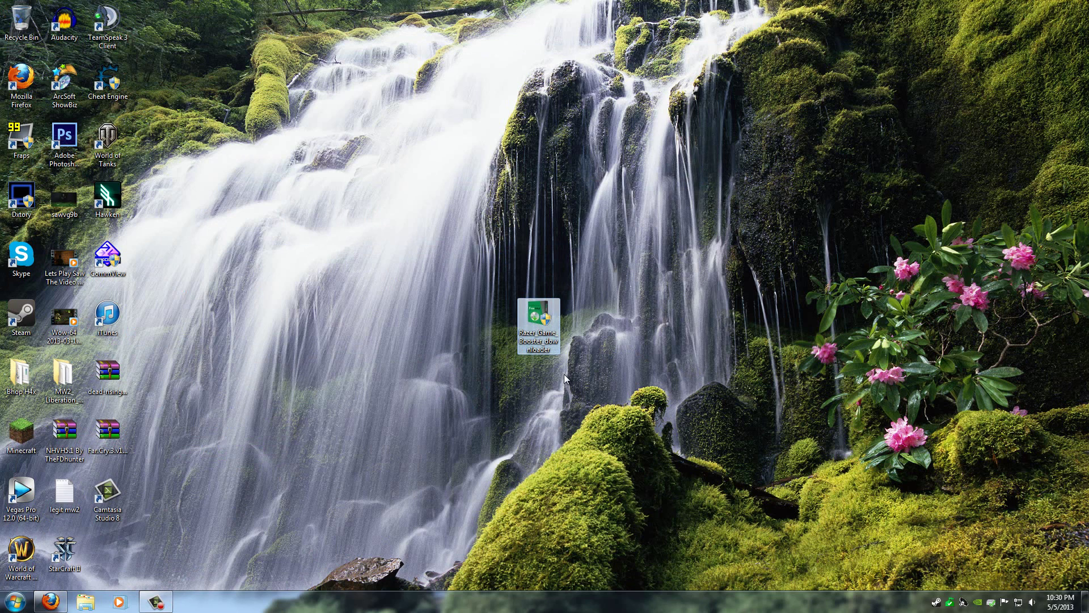
double_click(551, 327)
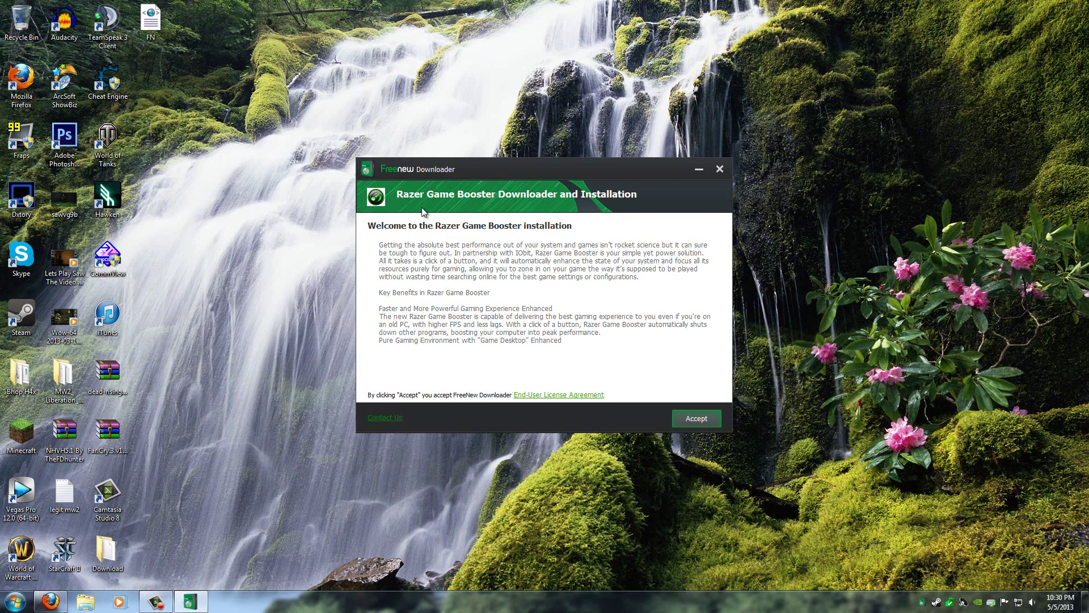
Step: Accept the terms, skip Windows Cleaner, decline the Mixi-D toolbar, and finish with Install & Exit
left_click(703, 421)
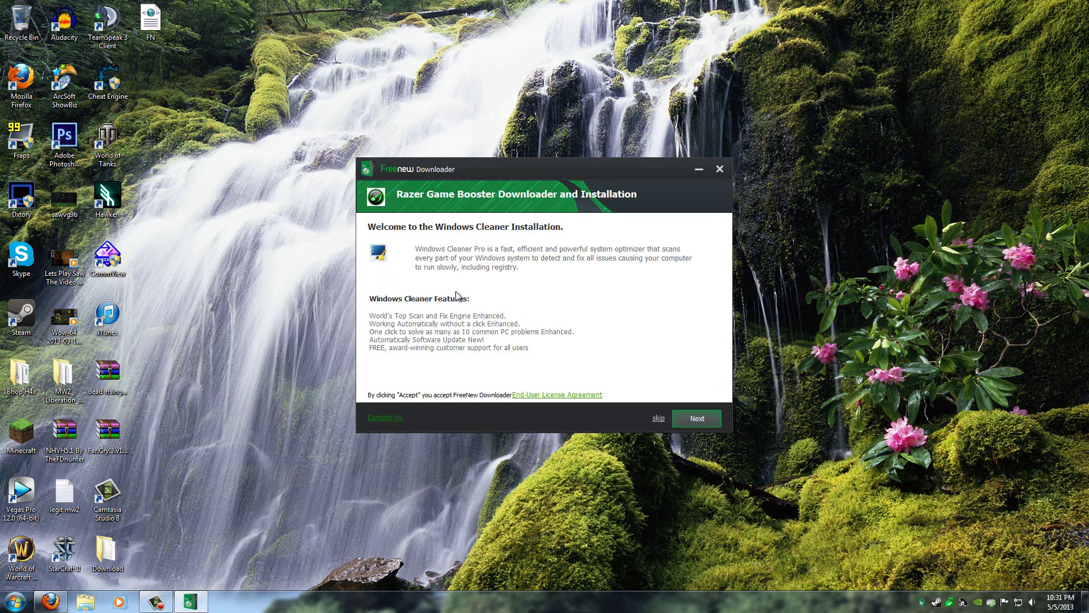
left_click(656, 420)
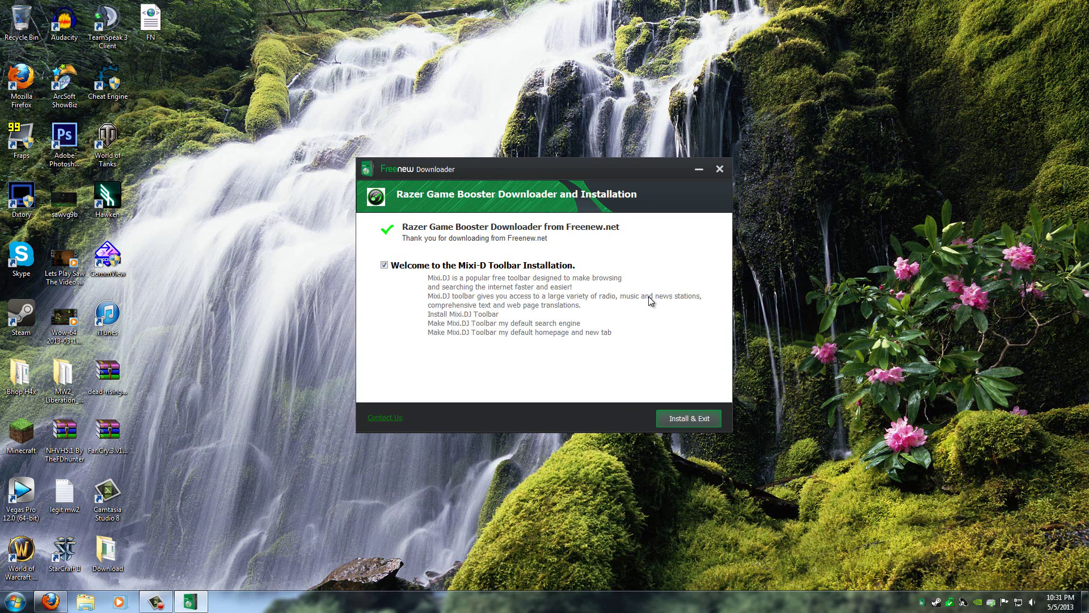
left_click(384, 265)
left_click(682, 418)
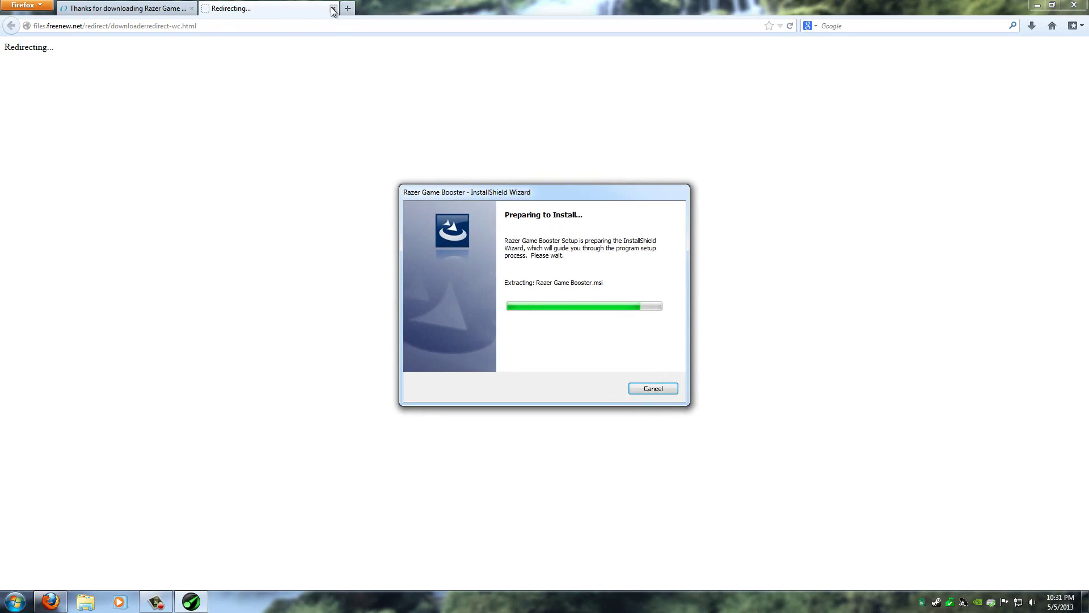
Step: Install Razer Game Booster in the default folder after accepting the license agreement
left_click(333, 8)
left_click(1035, 5)
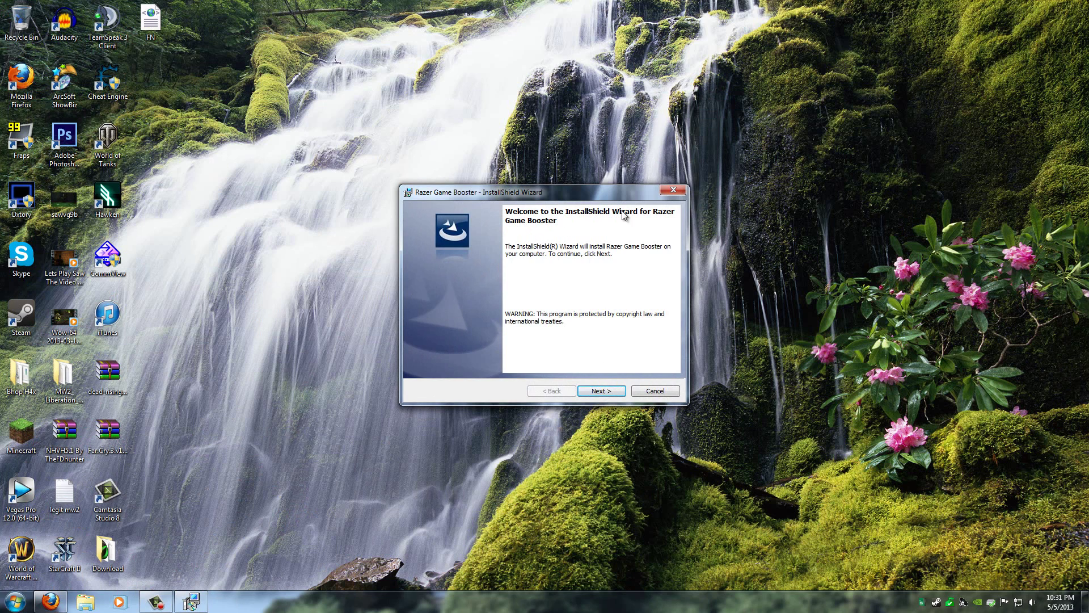
left_click(600, 390)
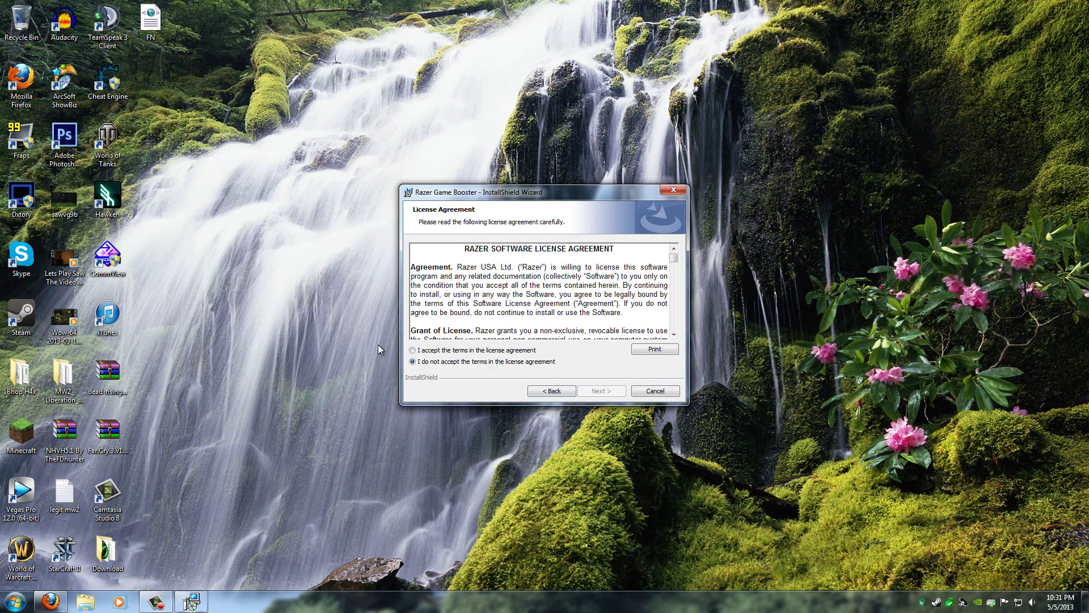
left_click(417, 352)
left_click(602, 392)
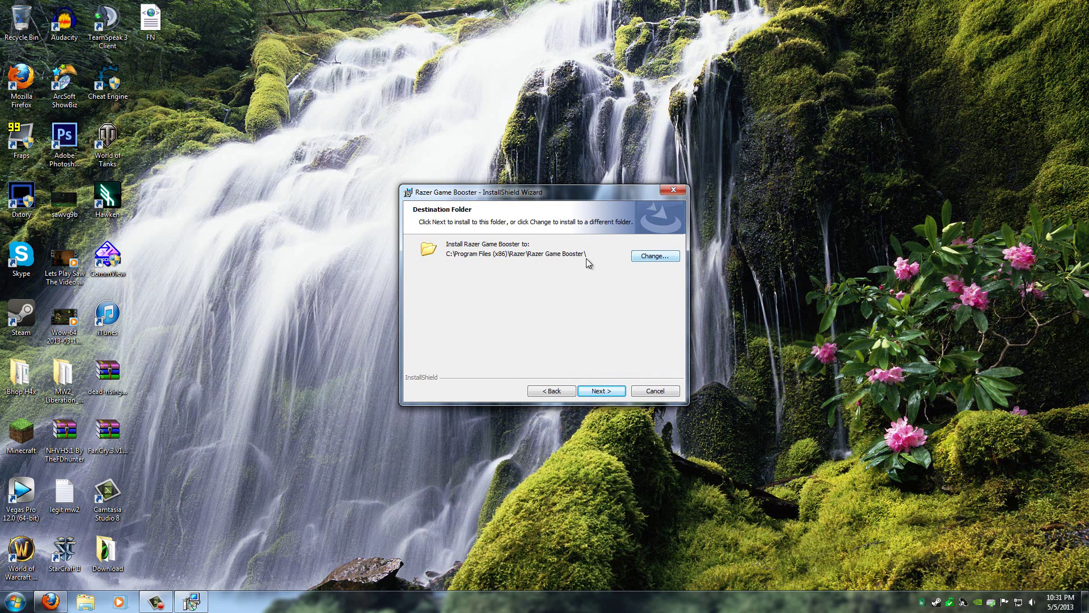
left_click(605, 391)
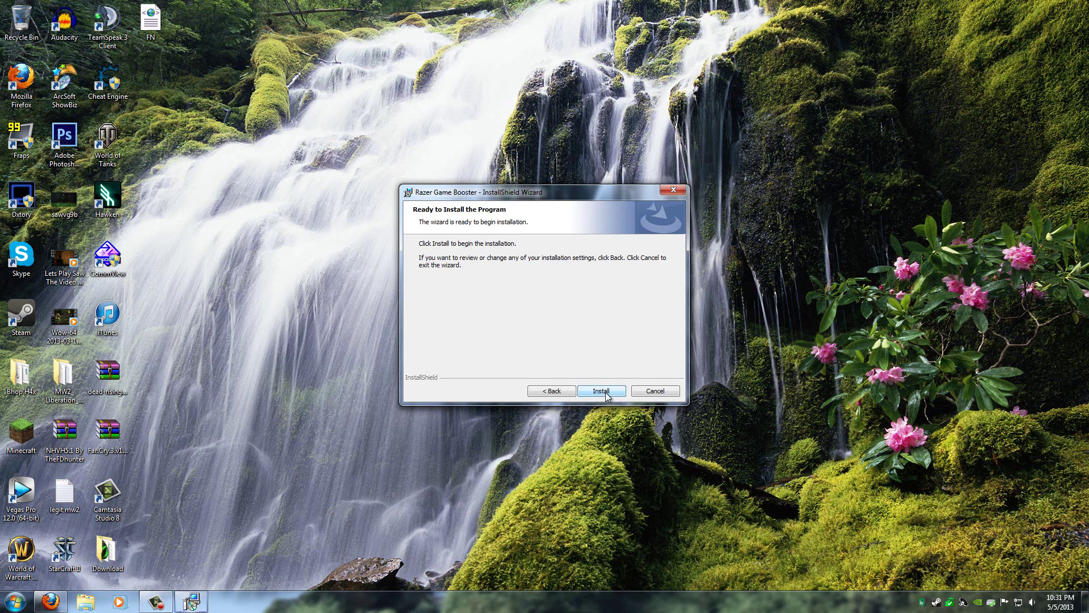
left_click(605, 392)
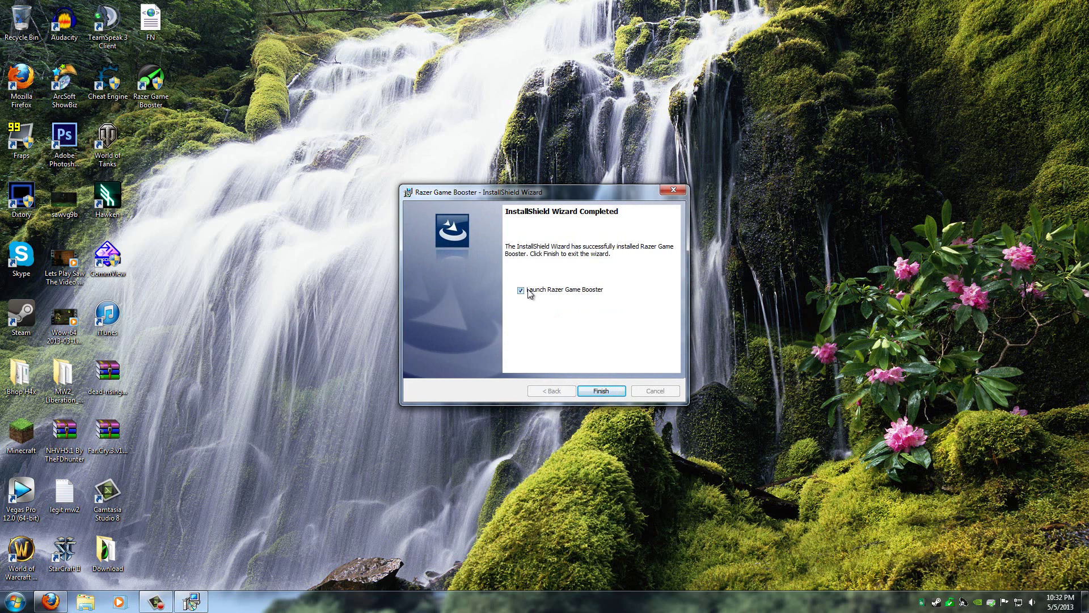
Step: Finish the installer with Launch ticked so Razer Game Booster opens
left_click(605, 393)
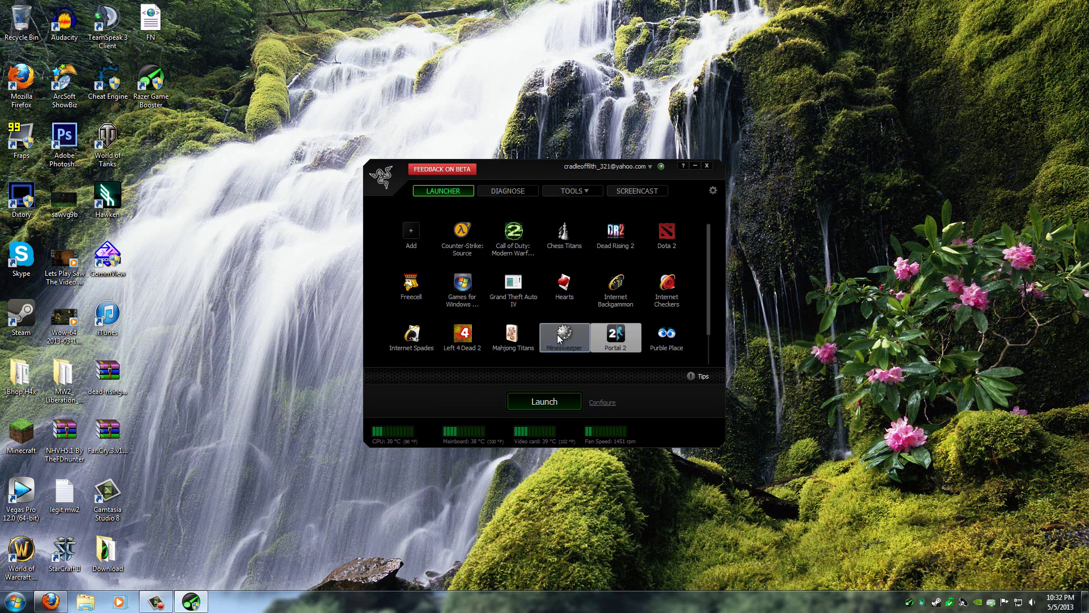
left_click(603, 403)
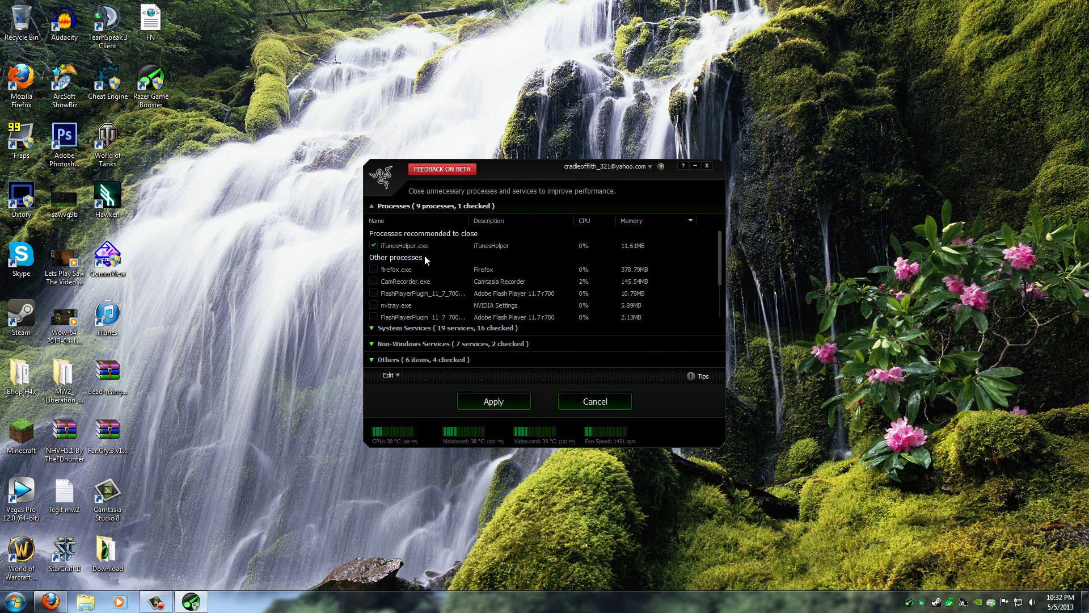
left_click(384, 329)
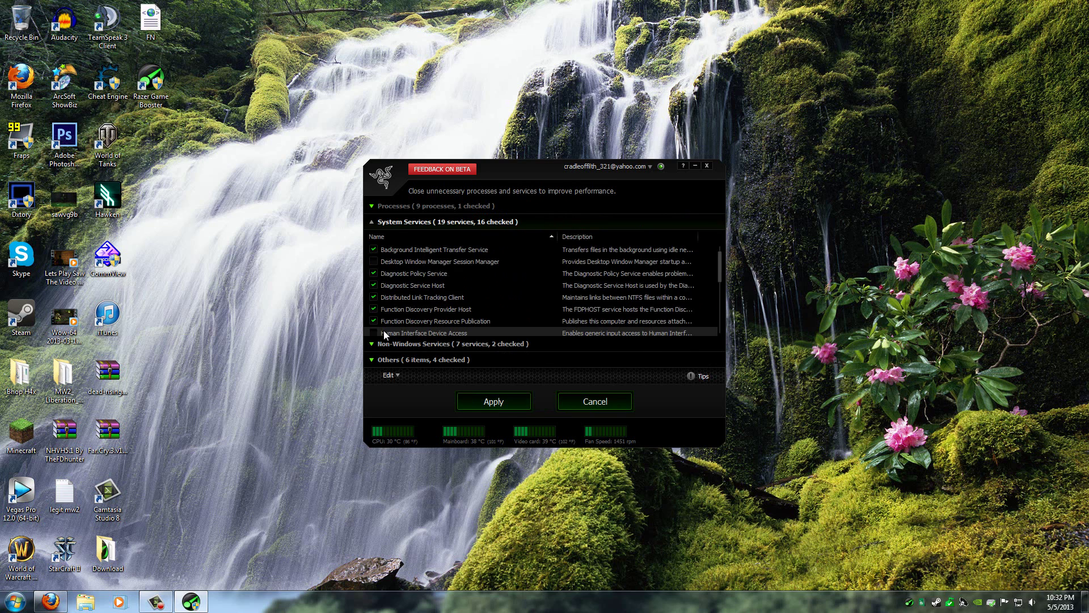
left_click(388, 207)
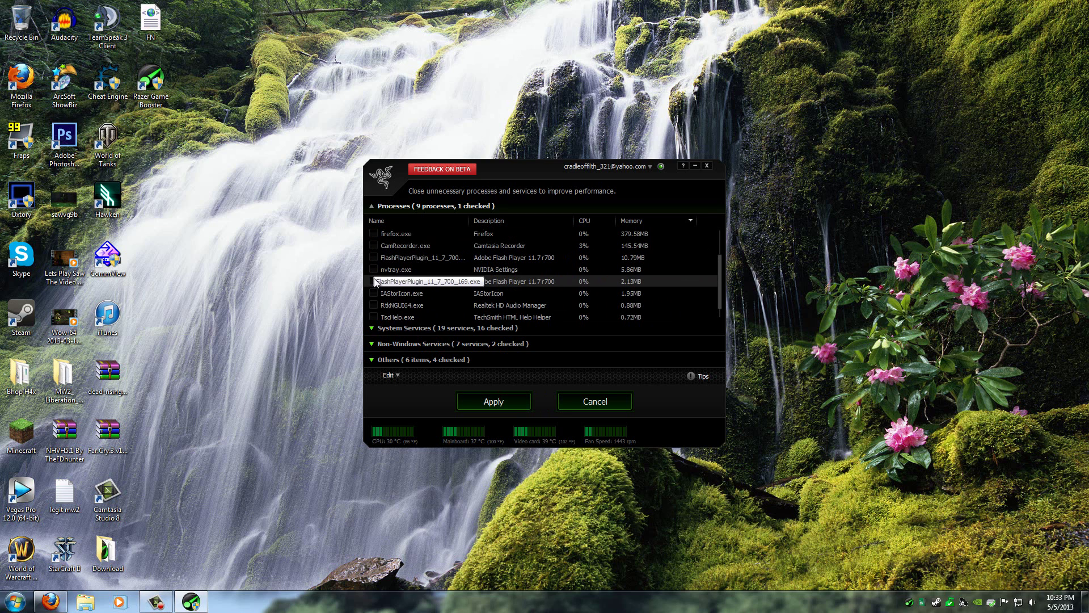
left_click(373, 329)
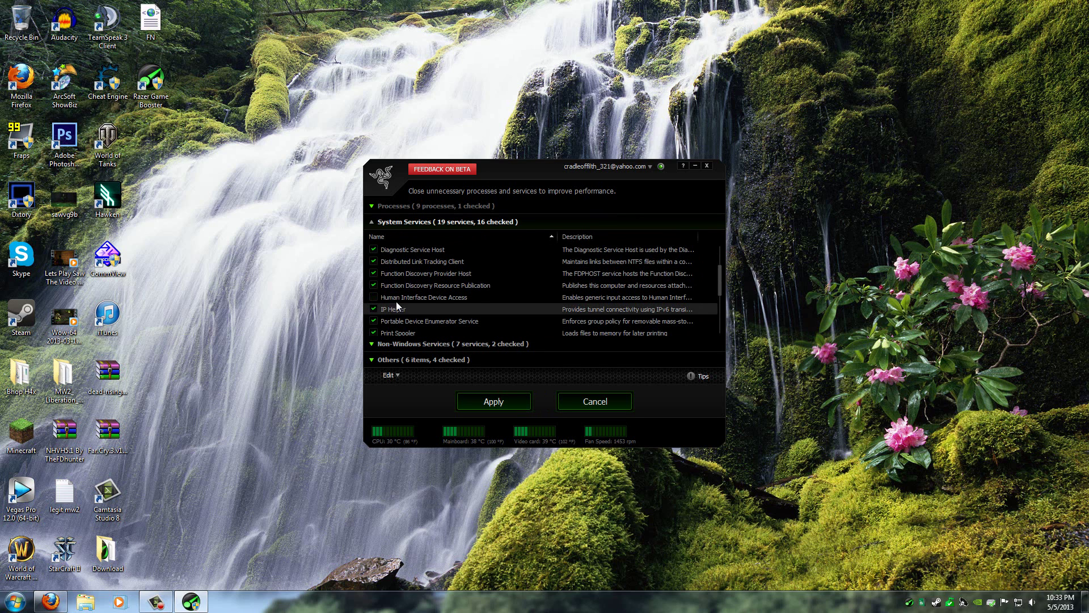
left_click(381, 346)
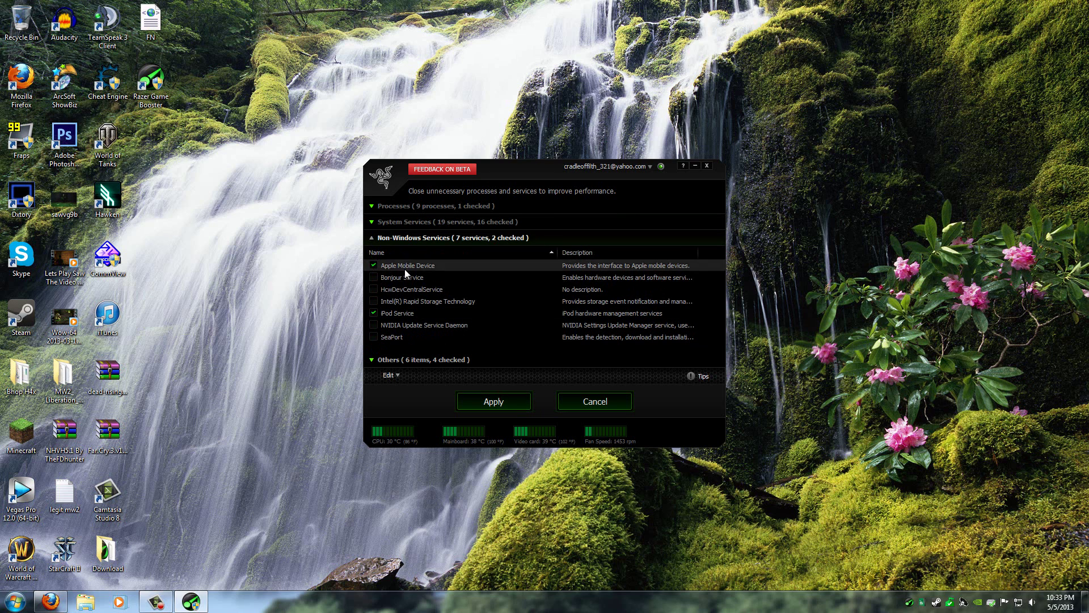
left_click(398, 360)
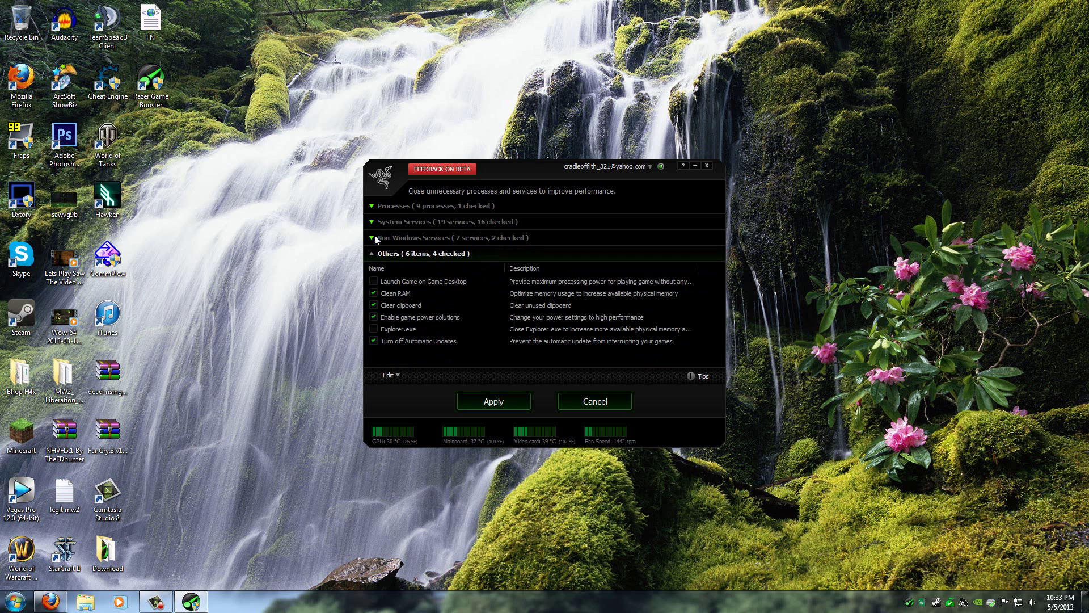
left_click(393, 206)
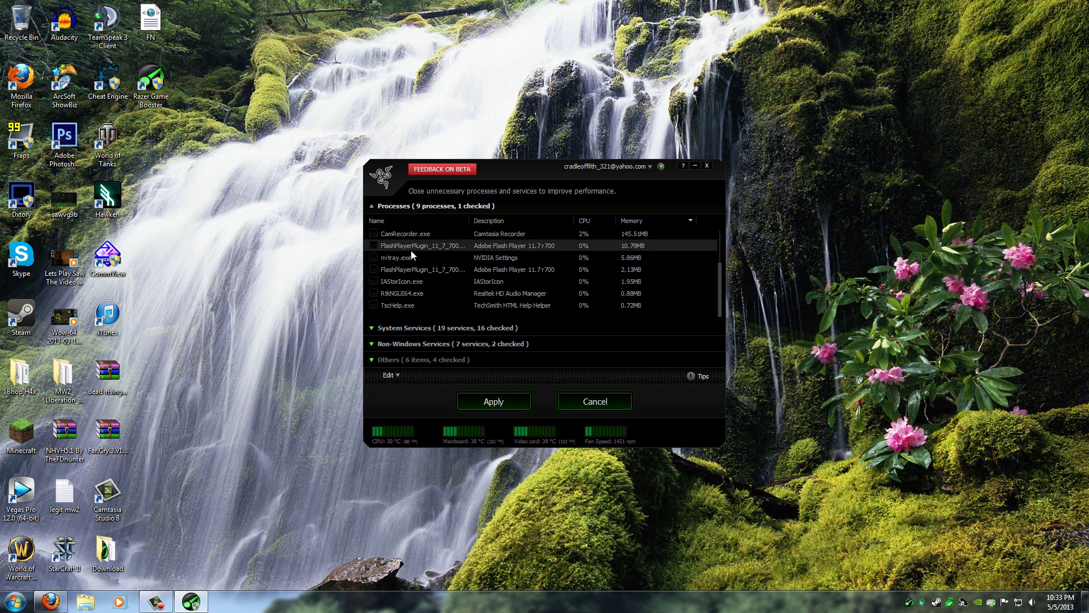
left_click(495, 401)
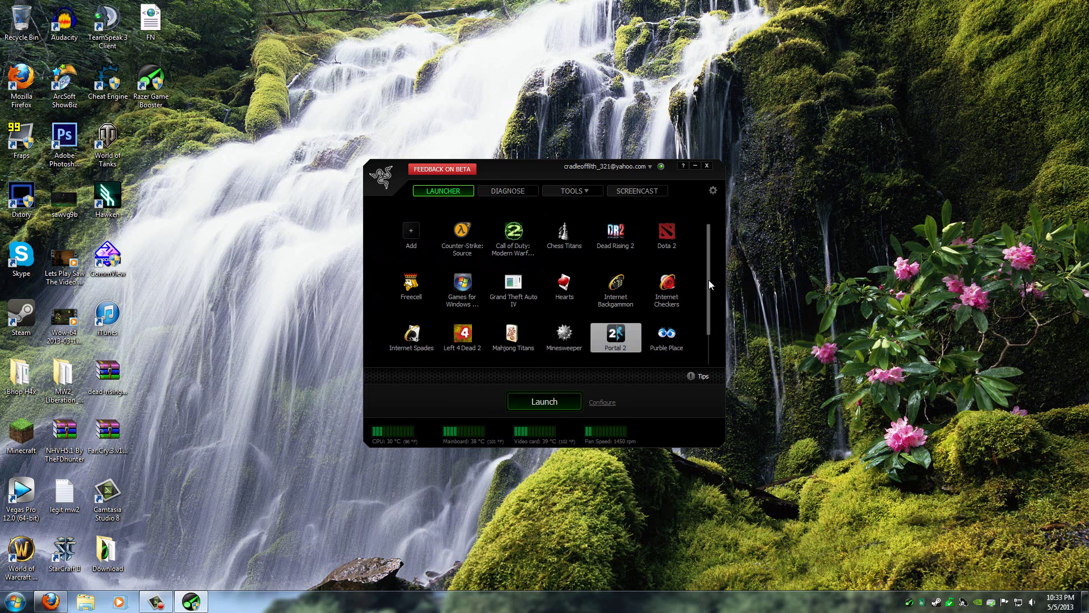
left_click_drag(709, 284, 705, 250)
left_click(412, 240)
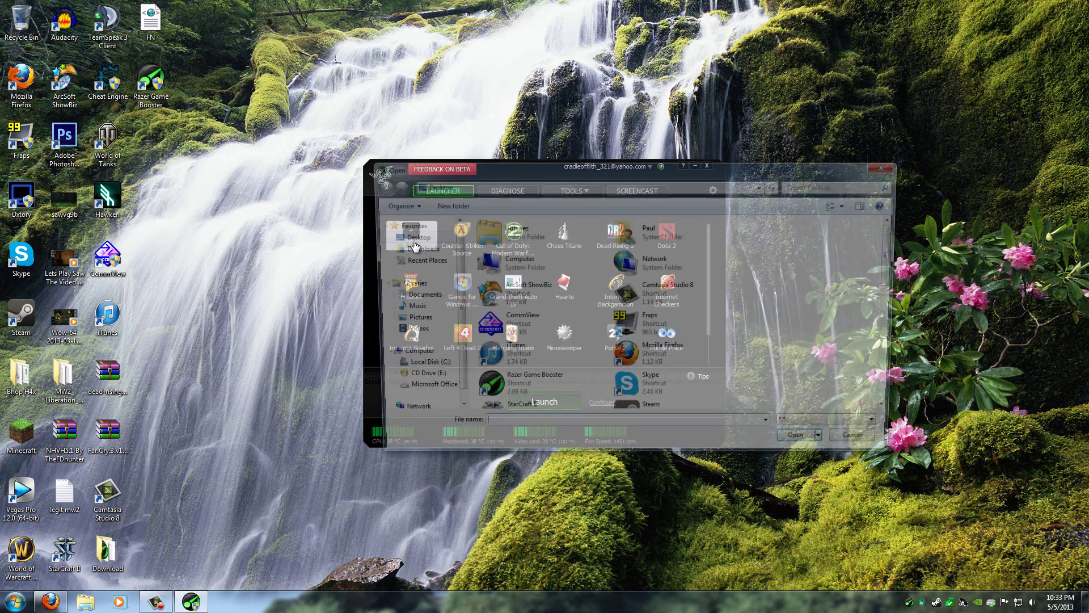
scroll(841, 311, "down", 5)
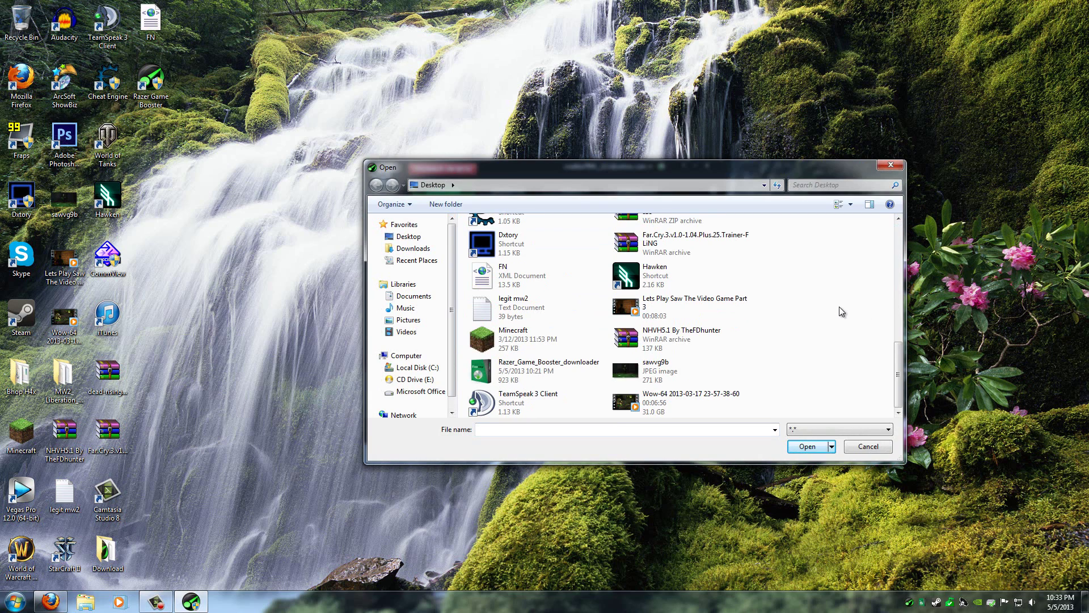
scroll(839, 310, "up", 5)
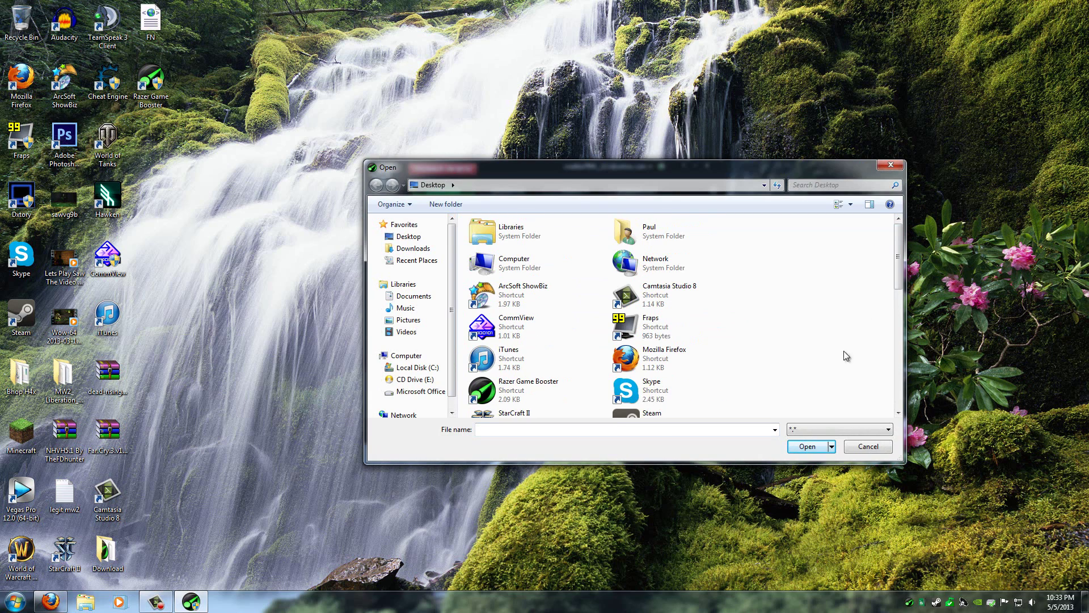
left_click(868, 447)
scroll(671, 291, "down", 1)
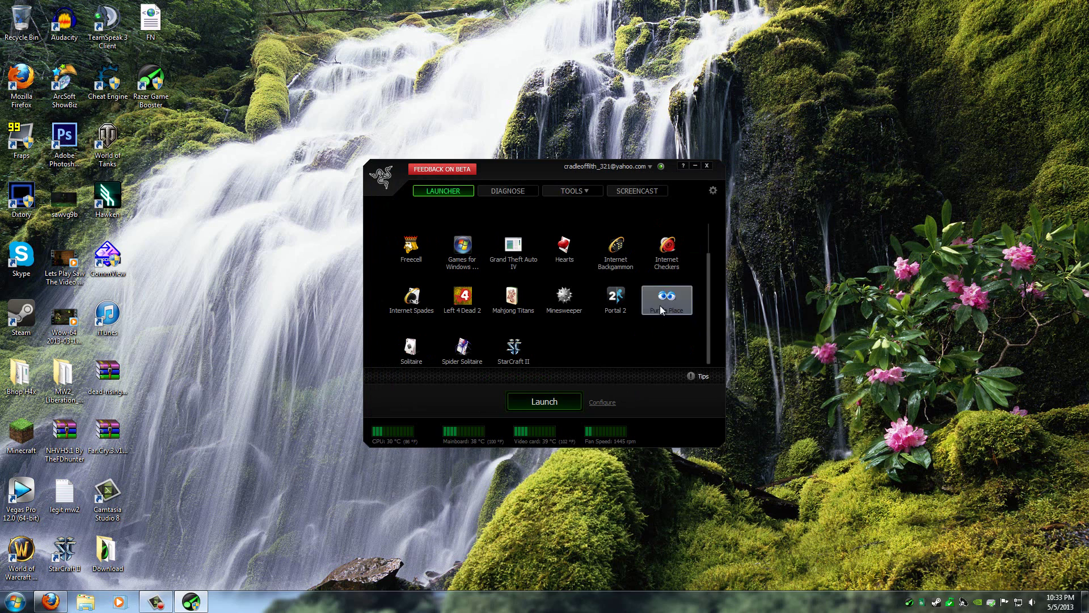
scroll(600, 358, "up", 1)
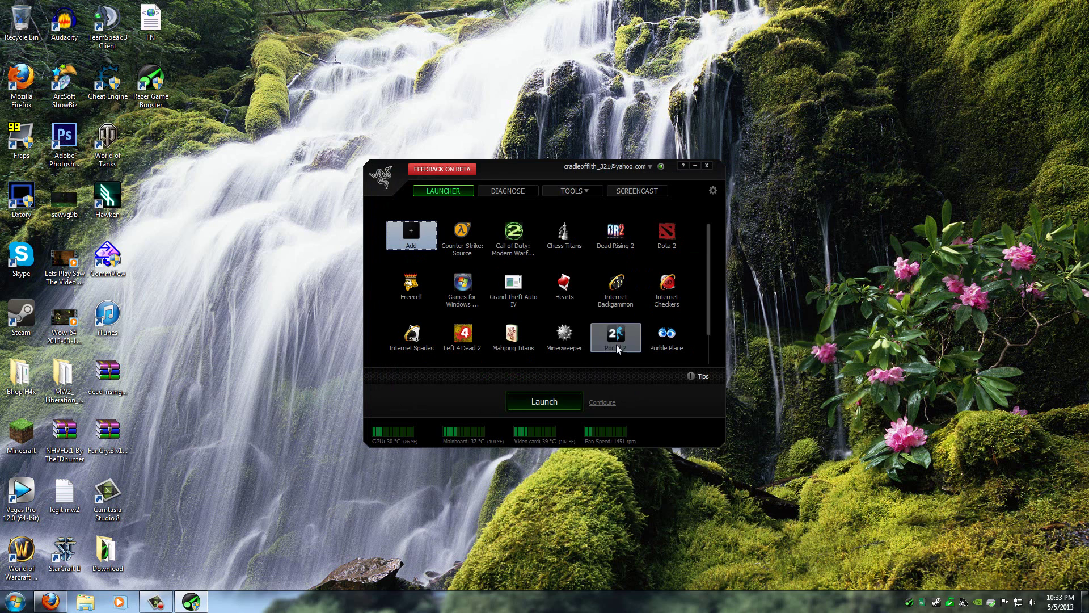
Step: Launch Minesweeper from the Launcher with a boost and dismiss the Windows Update notice
scroll(591, 288, "down", 1)
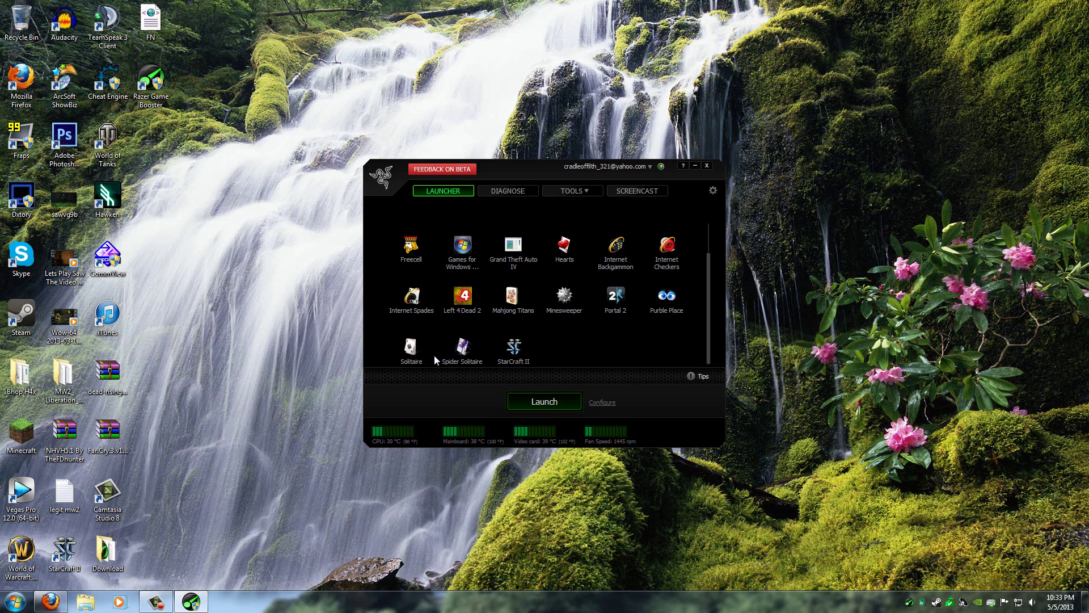
double_click(570, 304)
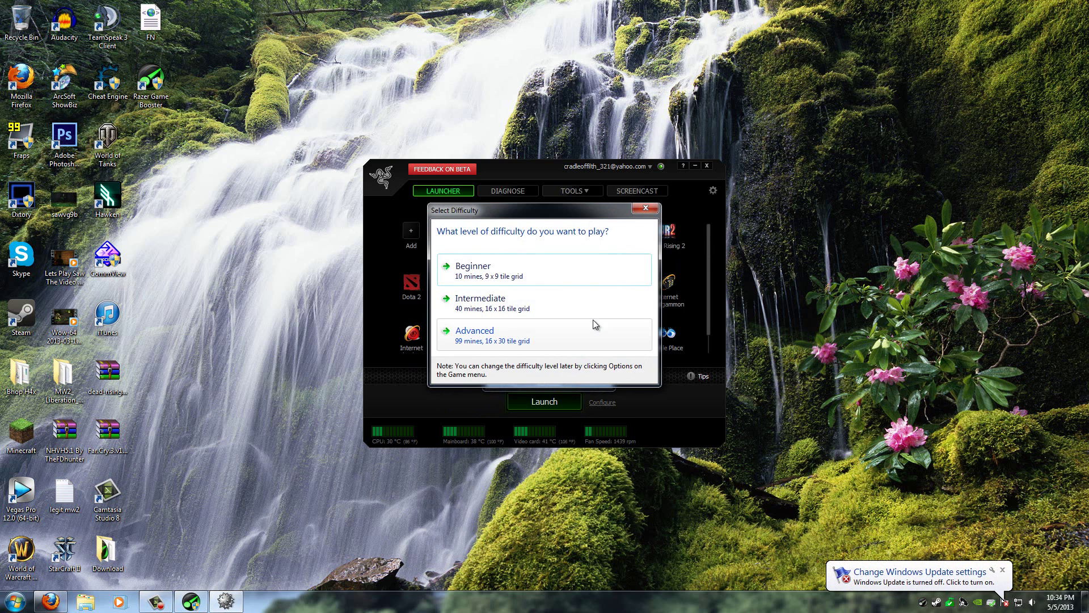
left_click(1003, 570)
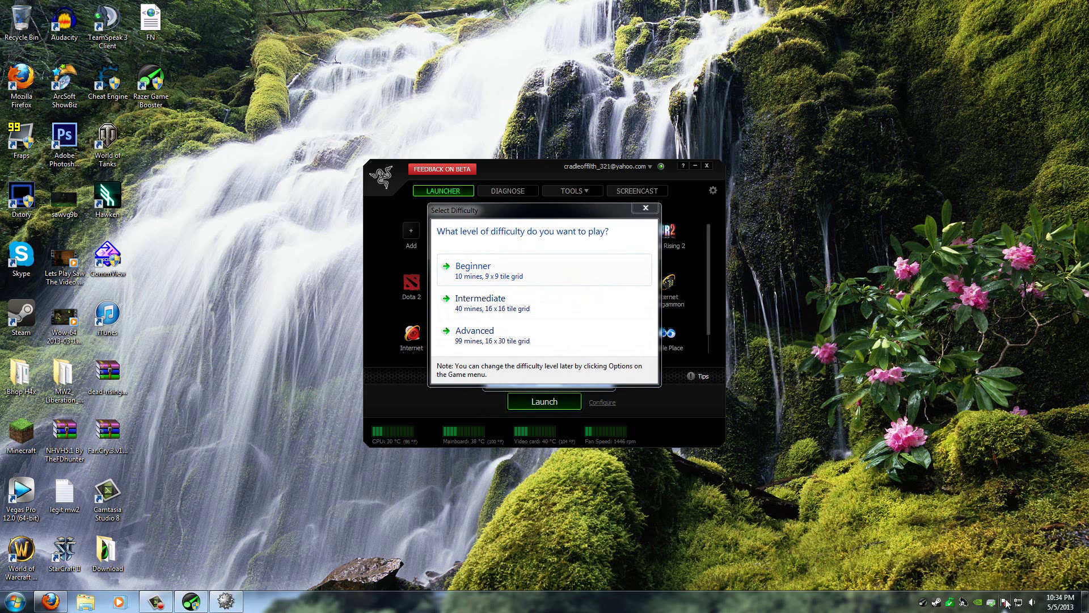
Step: Start a Beginner game, uncover an area and flag two suspected mines
left_click(509, 255)
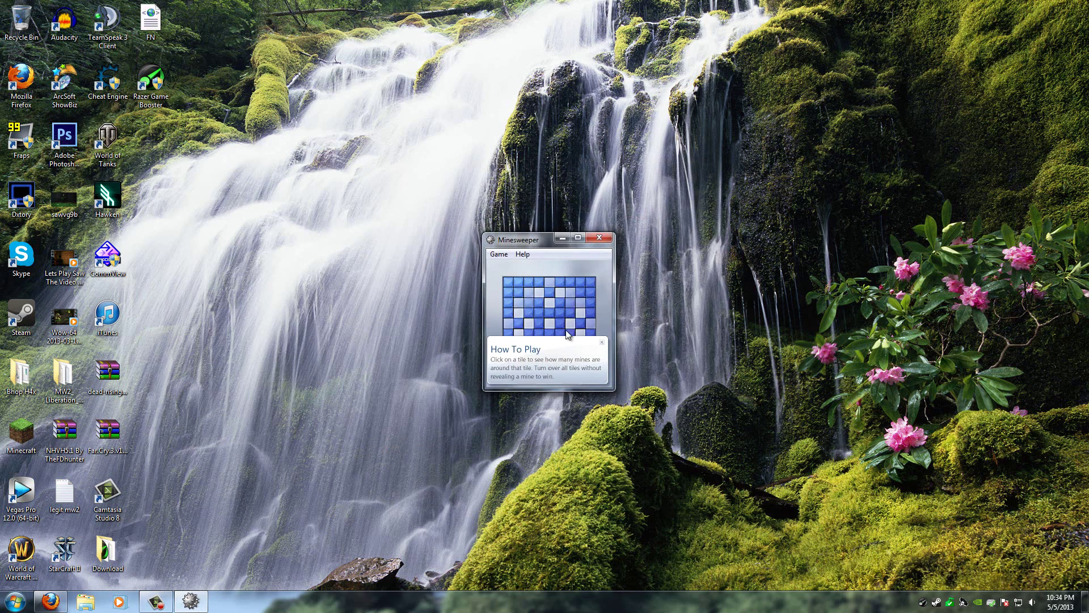
left_click(602, 343)
left_click(549, 325)
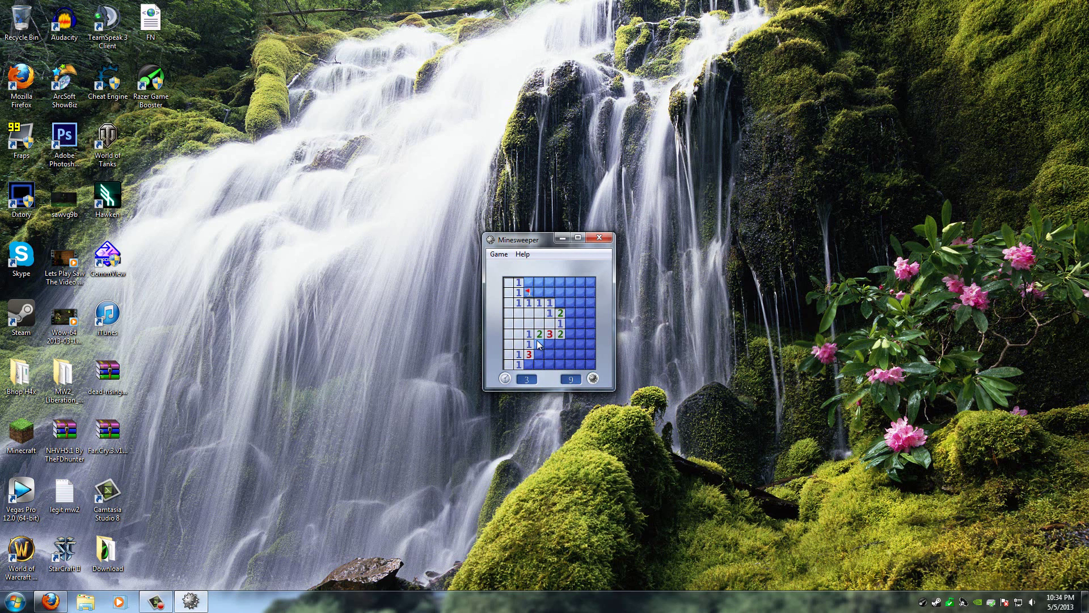
right_click(537, 341)
right_click(529, 362)
left_click(538, 294)
left_click(549, 292)
Step: Uncover two top-row tiles, then quit Minesweeper without saving
left_click(537, 283)
left_click(529, 283)
left_click(600, 239)
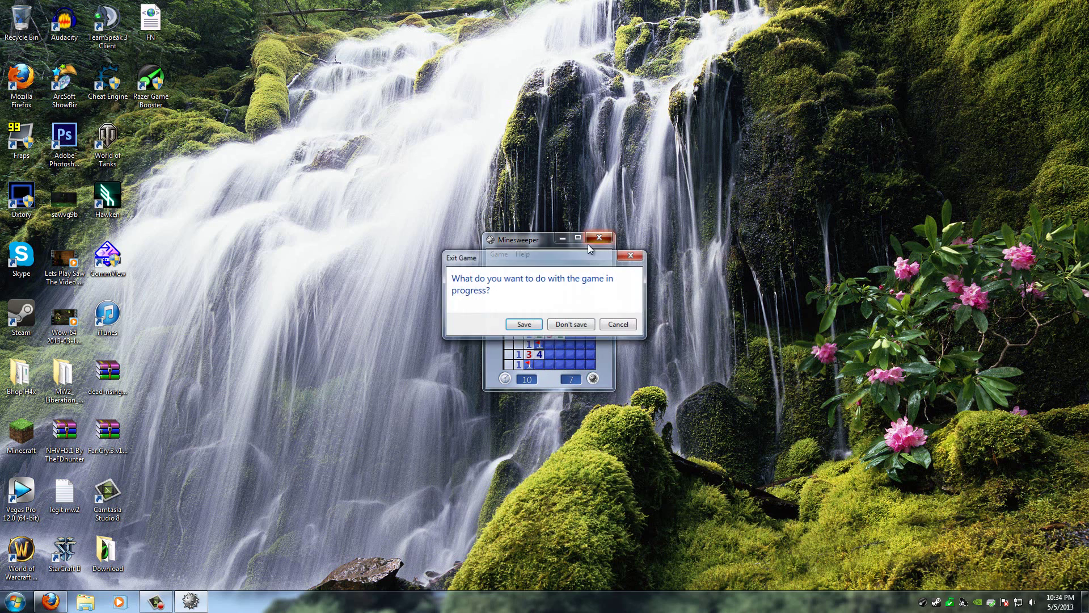
left_click(568, 321)
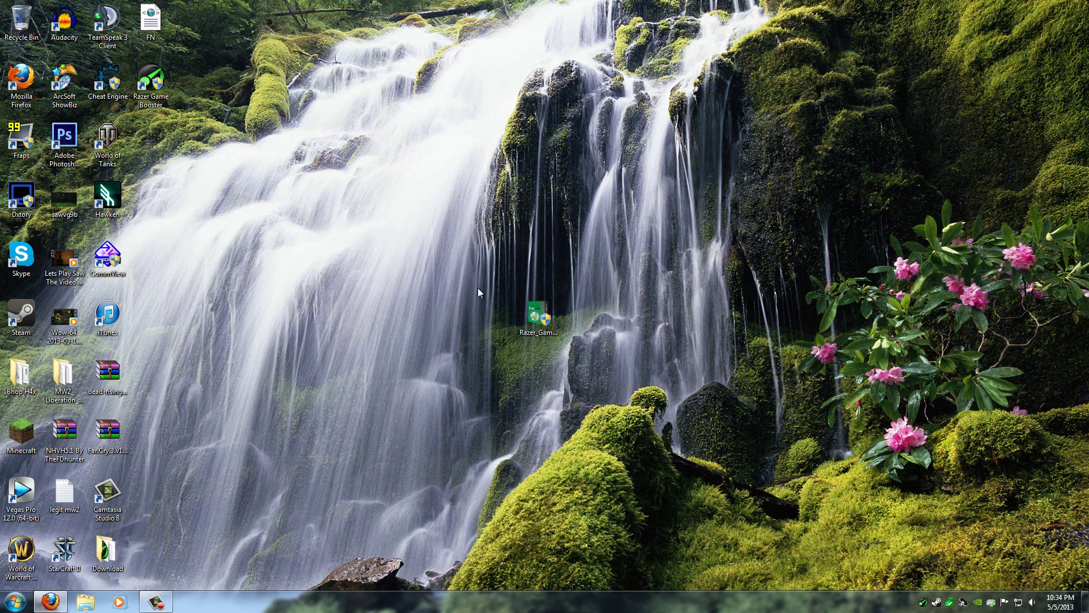
Step: Start Razer Game Booster, close its window, exit it from the tray, then open Start
double_click(929, 602)
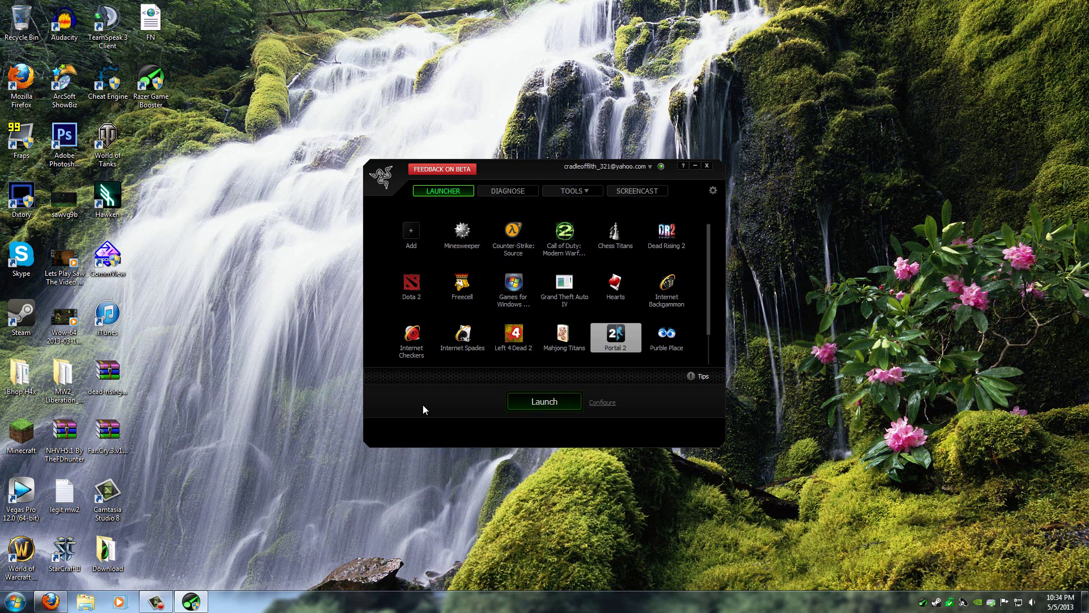
left_click(707, 166)
right_click(923, 601)
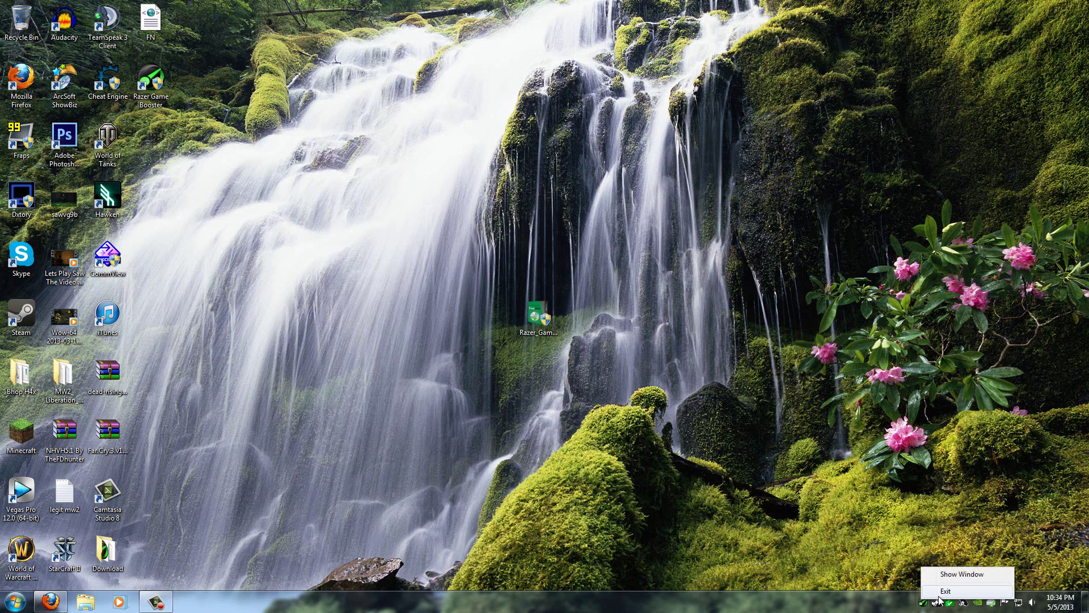
left_click(942, 587)
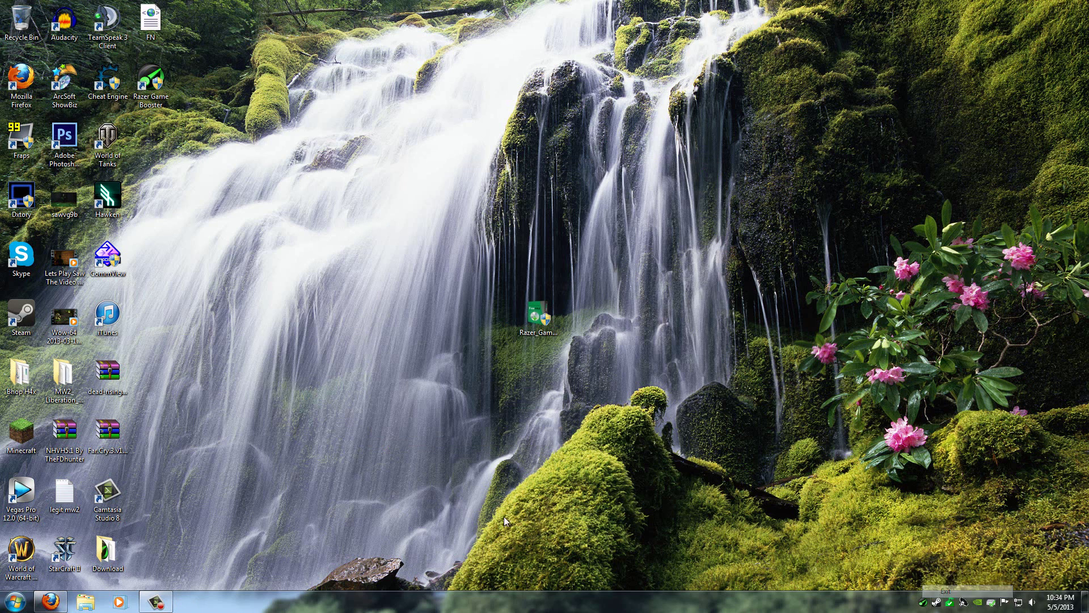
left_click(14, 600)
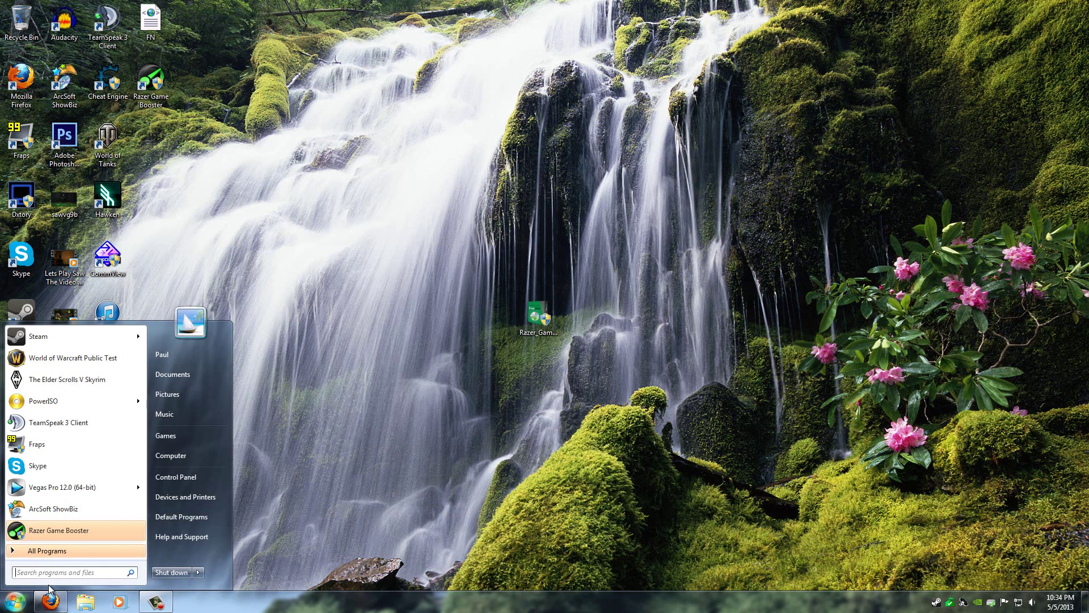
Step: Set Windows visual effects to Adjust for best performance and apply it
right_click(182, 456)
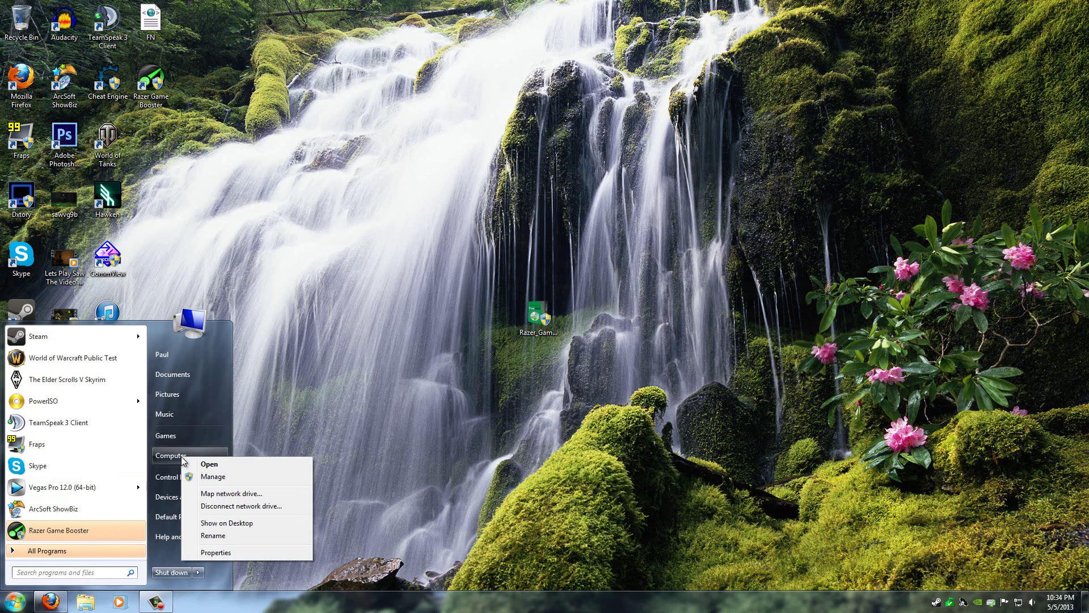
left_click(221, 554)
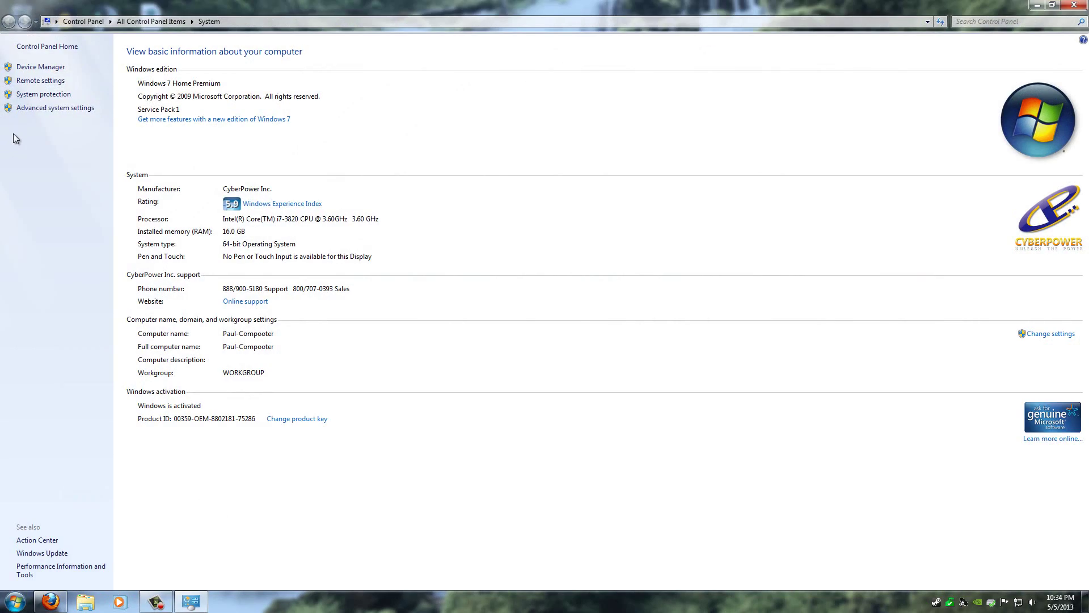
left_click(56, 109)
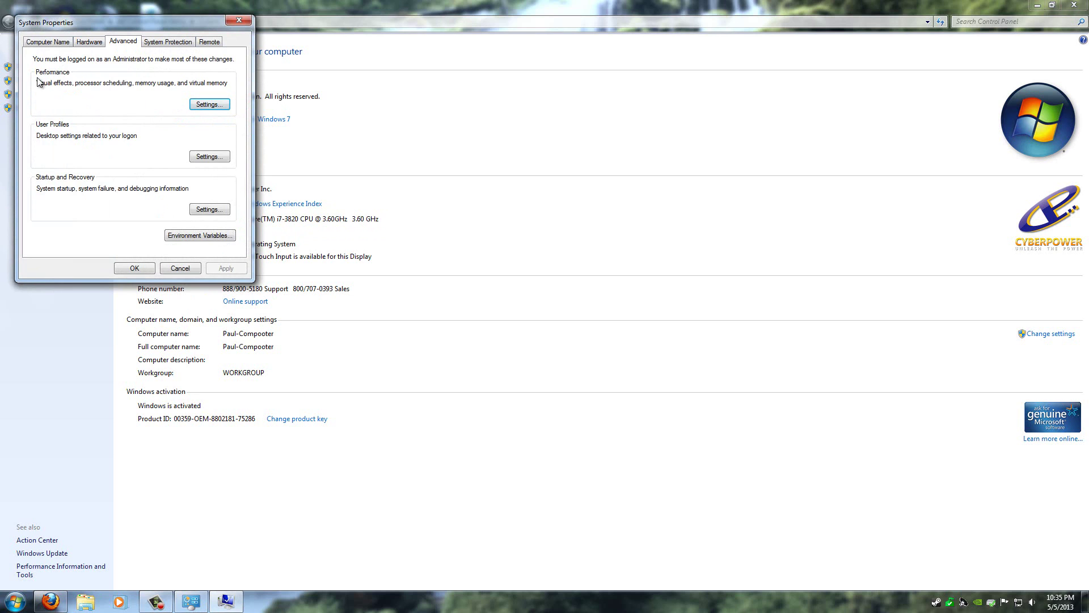
left_click(209, 104)
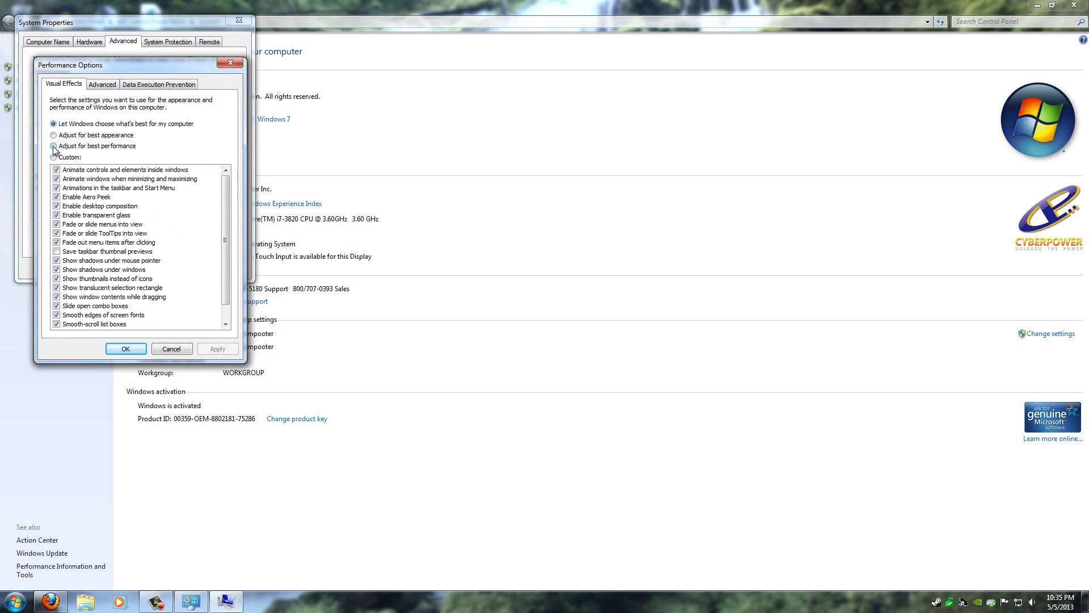
left_click(54, 146)
left_click(216, 348)
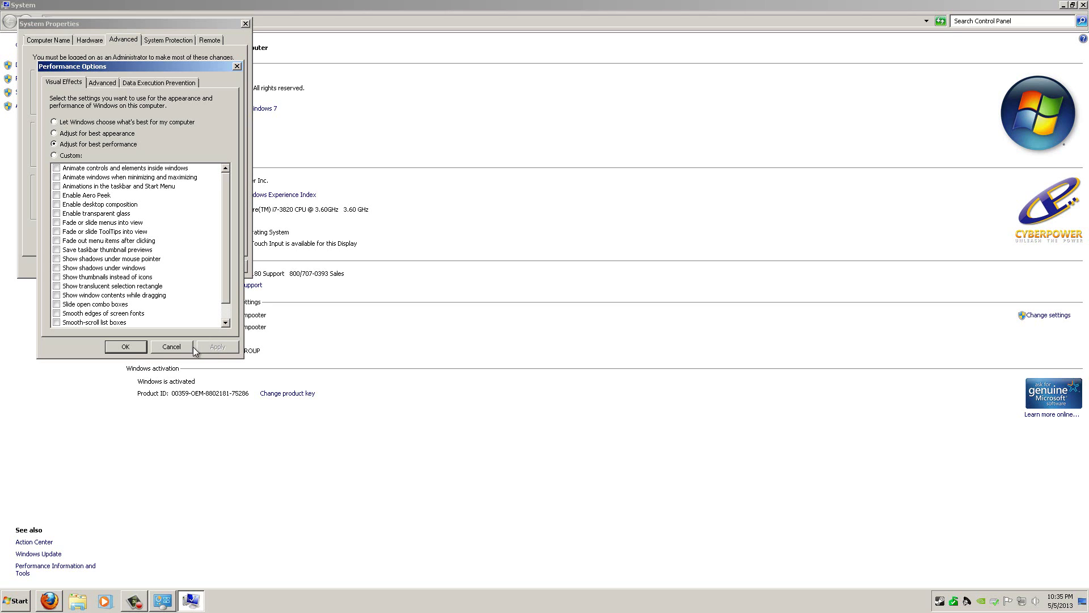
left_click(126, 348)
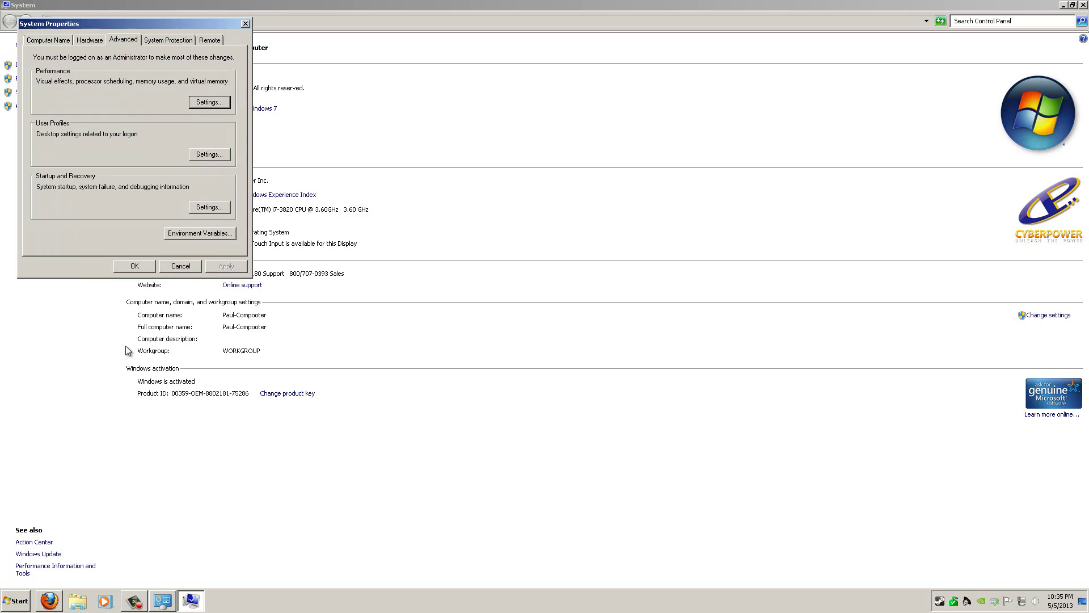
Step: Close System Properties and the System window, then click around the classic-style desktop
left_click(136, 267)
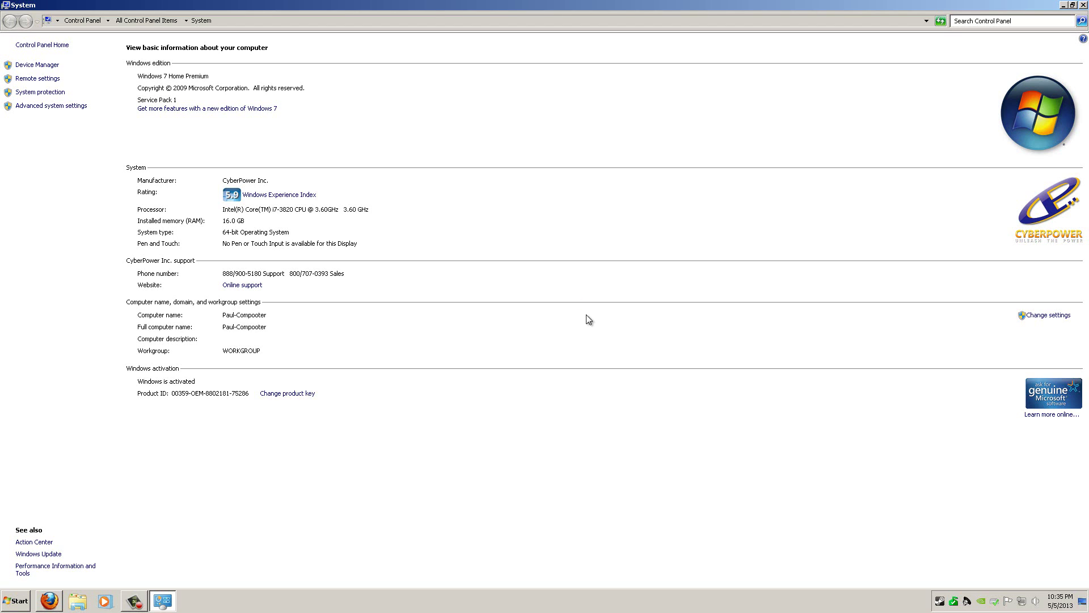
left_click(1083, 7)
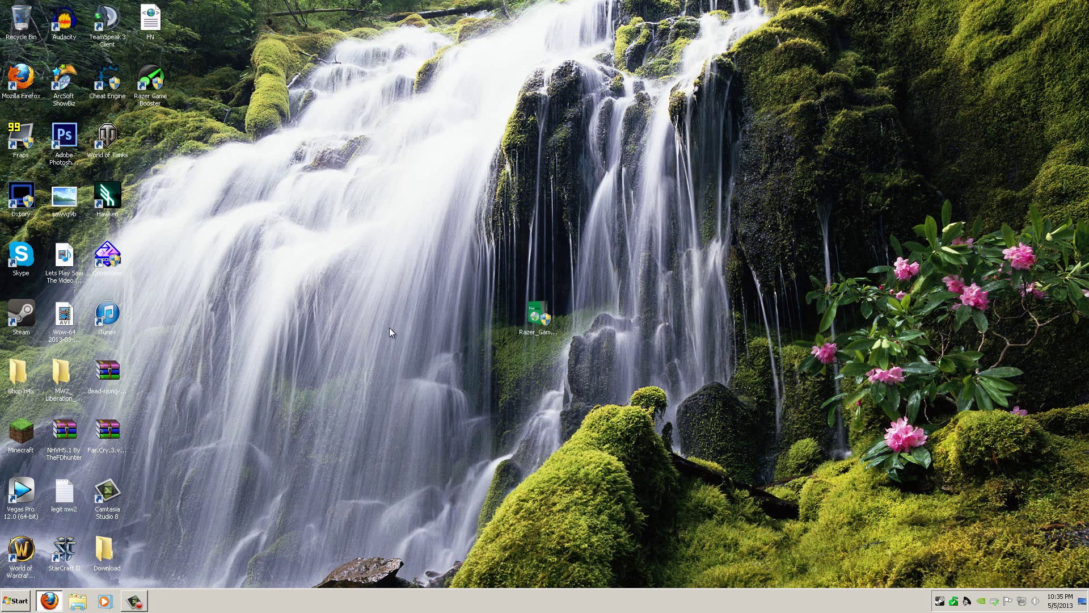
left_click_drag(312, 268, 122, 196)
left_click_drag(355, 188, 424, 33)
left_click(149, 81)
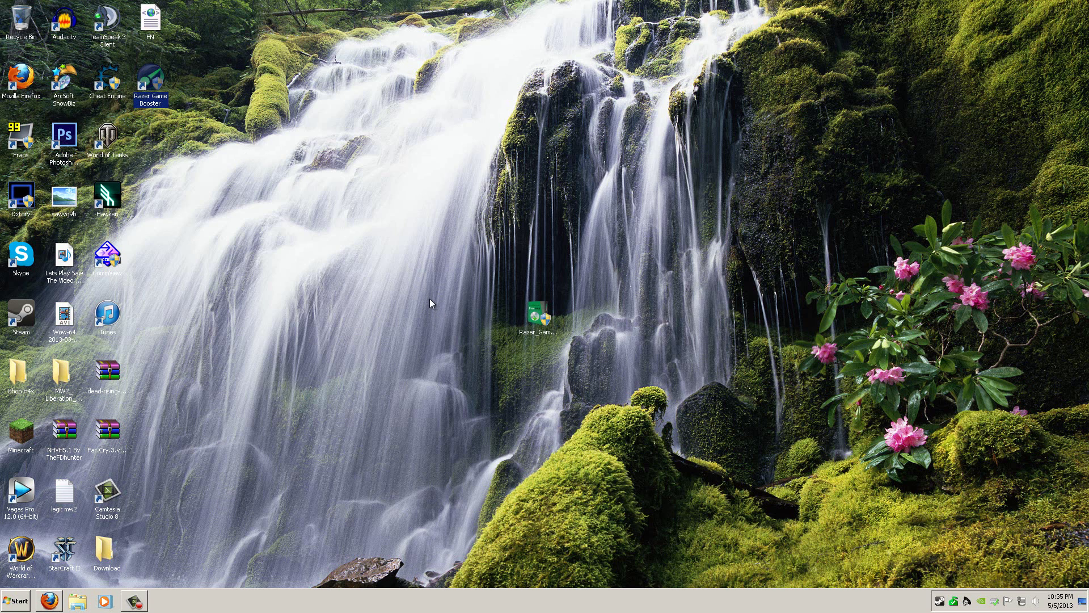
left_click(420, 329)
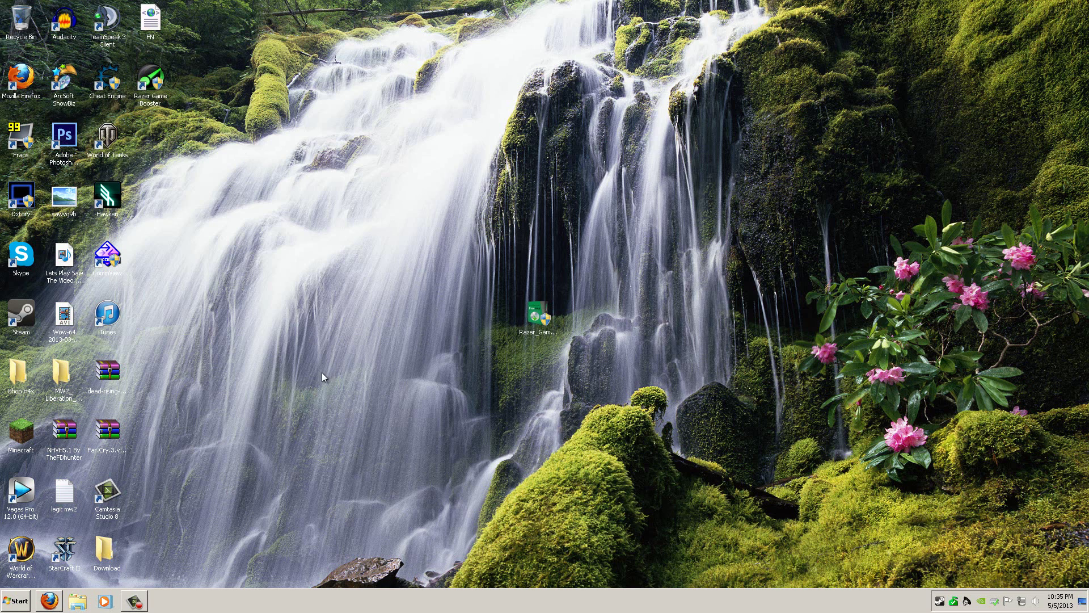
Step: Switch visual effects to Adjust for best appearance, apply it, and close all system windows
left_click(16, 600)
right_click(173, 479)
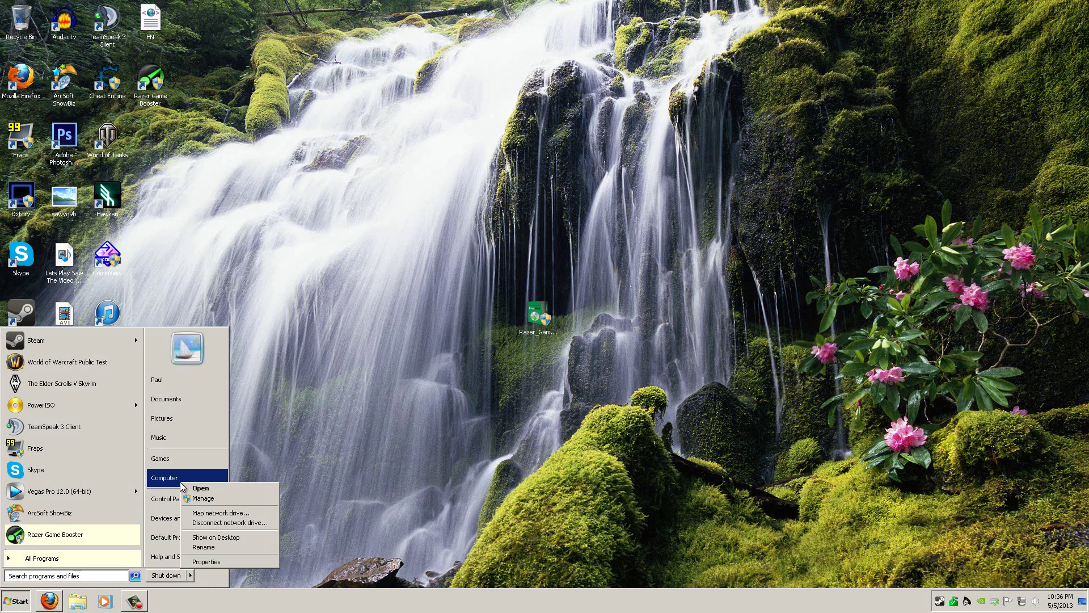
left_click(213, 561)
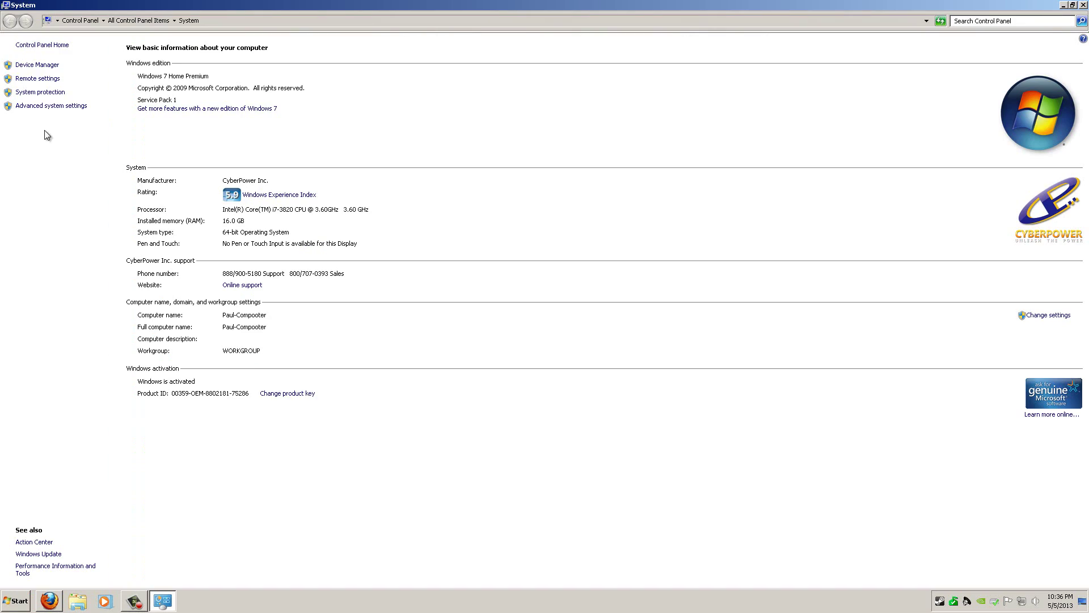
left_click(51, 107)
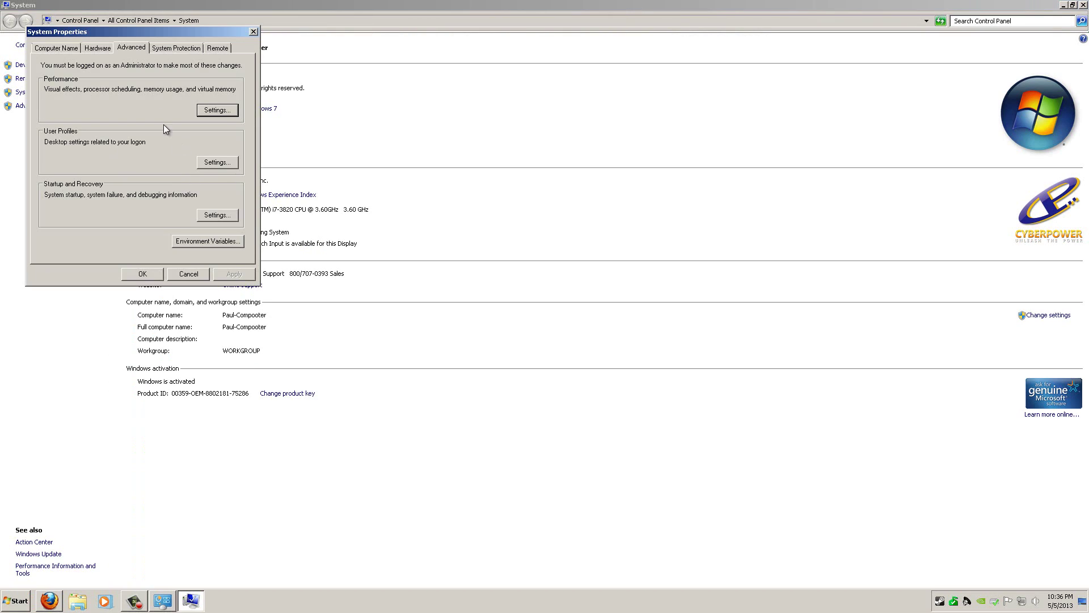
left_click(218, 110)
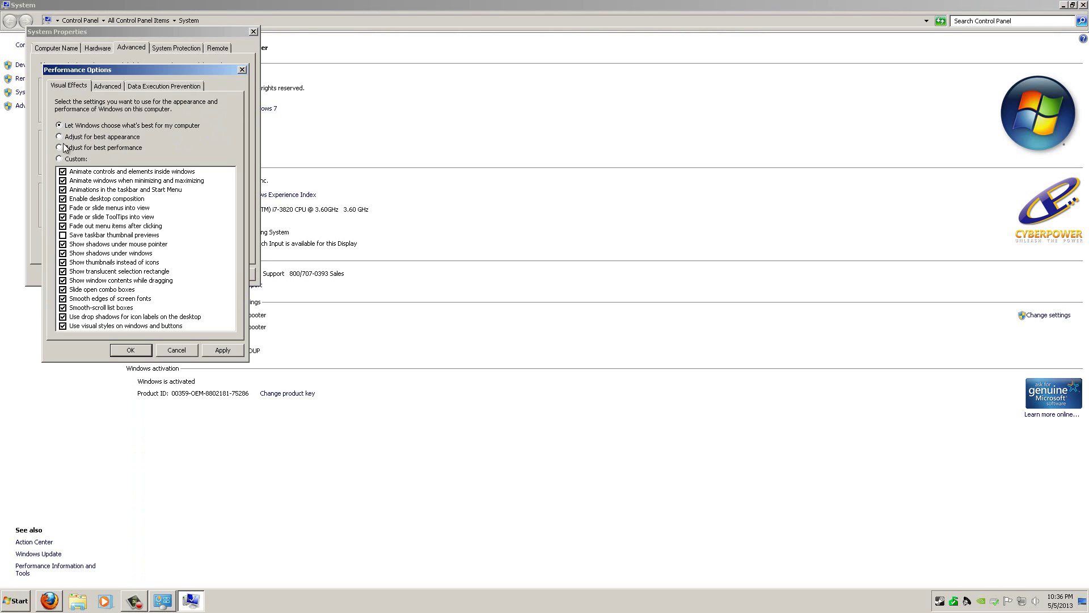
left_click(60, 137)
left_click(222, 351)
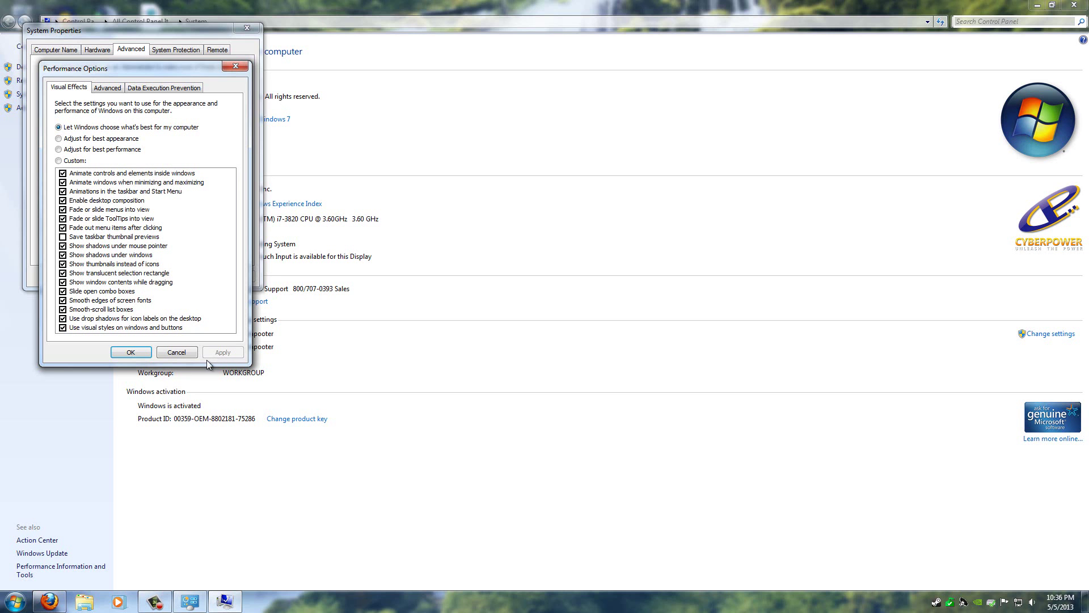
left_click(131, 352)
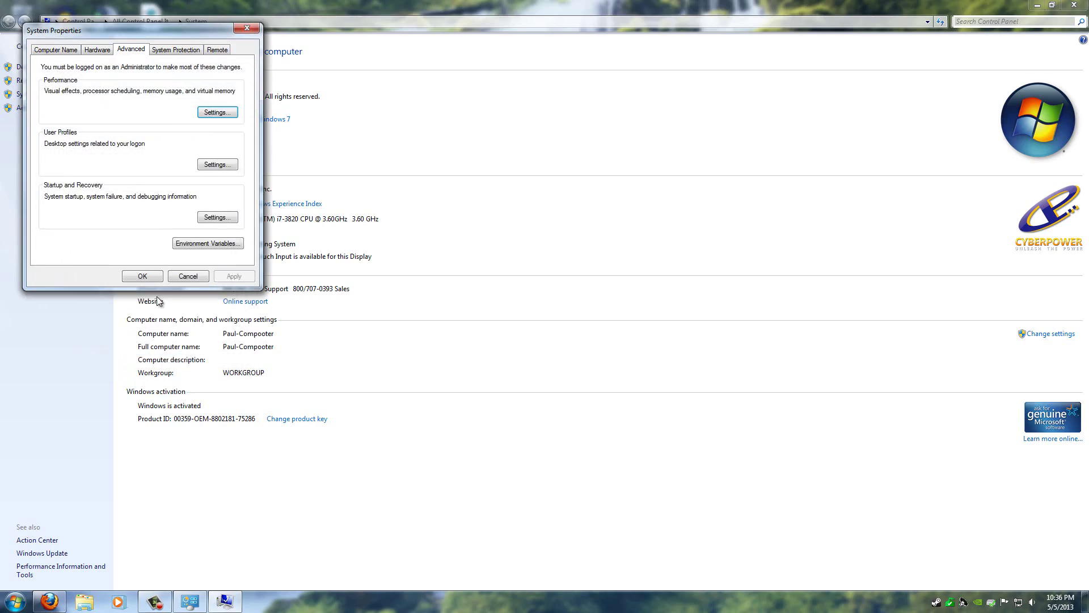
left_click(142, 275)
left_click(1073, 4)
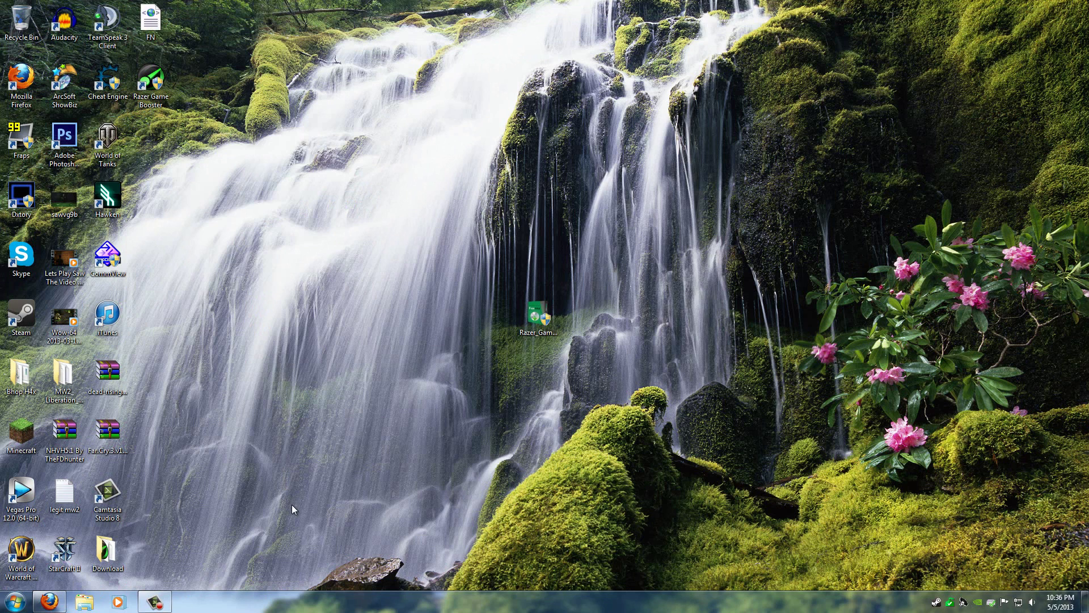
Step: Restore the Camtasia Recorder control panel from the taskbar, showing 0:06:07 recorded
left_click(155, 602)
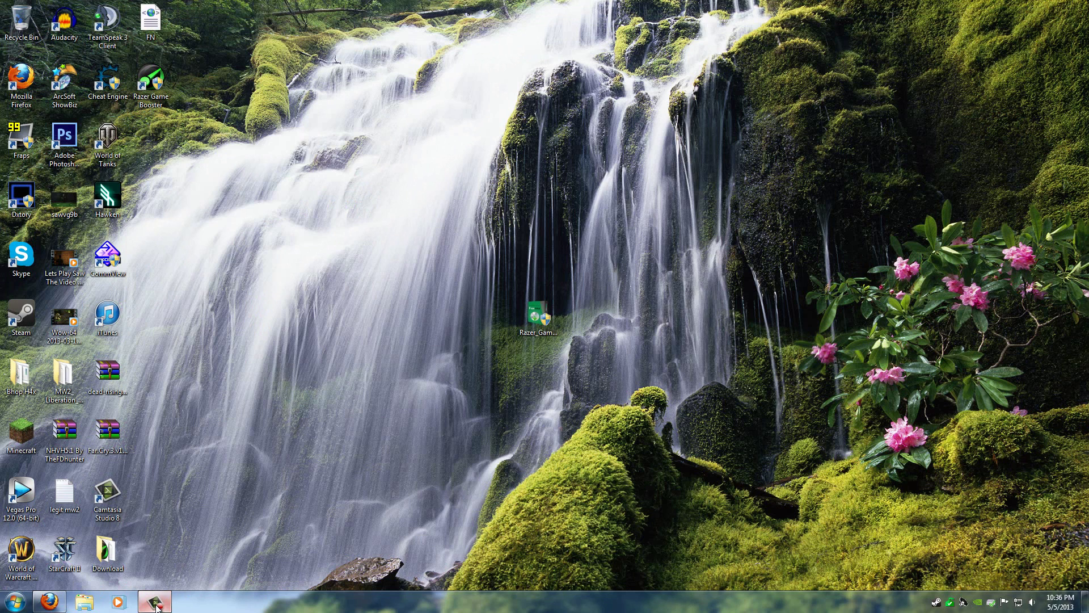